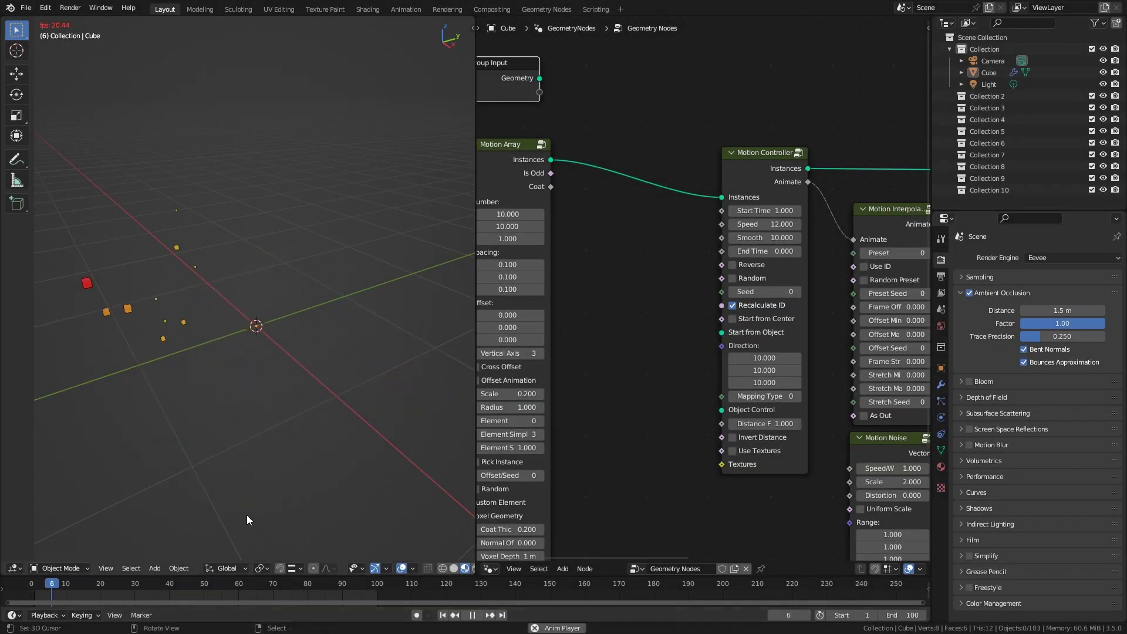
pyautogui.press('space')
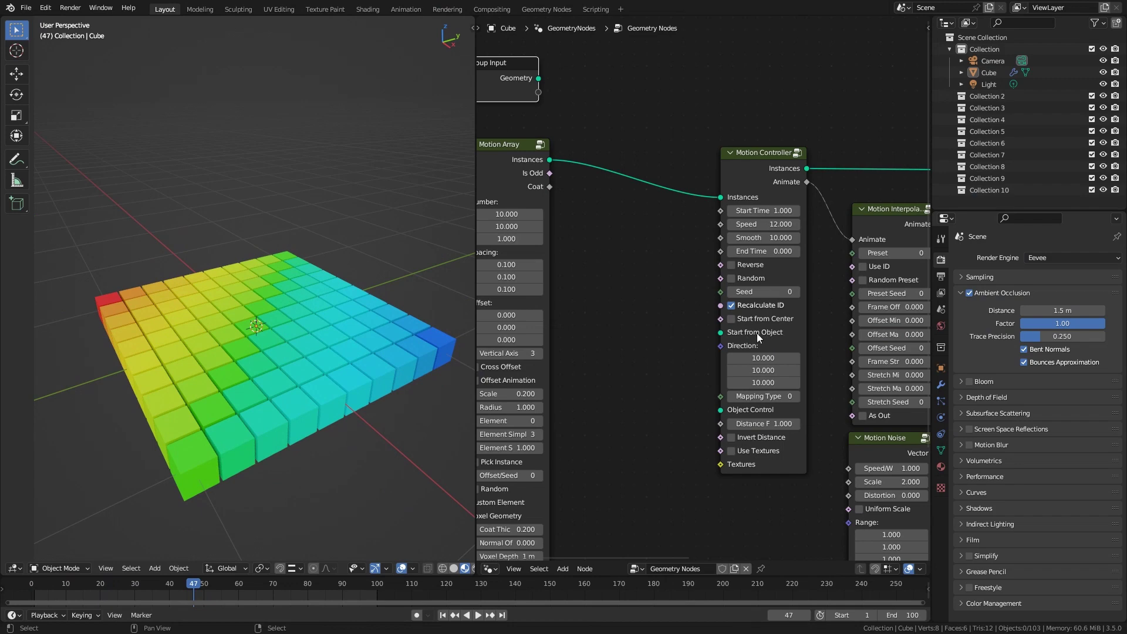
# Step: Play the cube grid animation and orbit the view slightly to watch it
pyautogui.moveTo(307, 320); pyautogui.dragTo(360, 272, button='middle')
# Step: Add a torus and link it via Object Info to Start from Object, set to Relative
pyautogui.hotkey('shift', 'a')
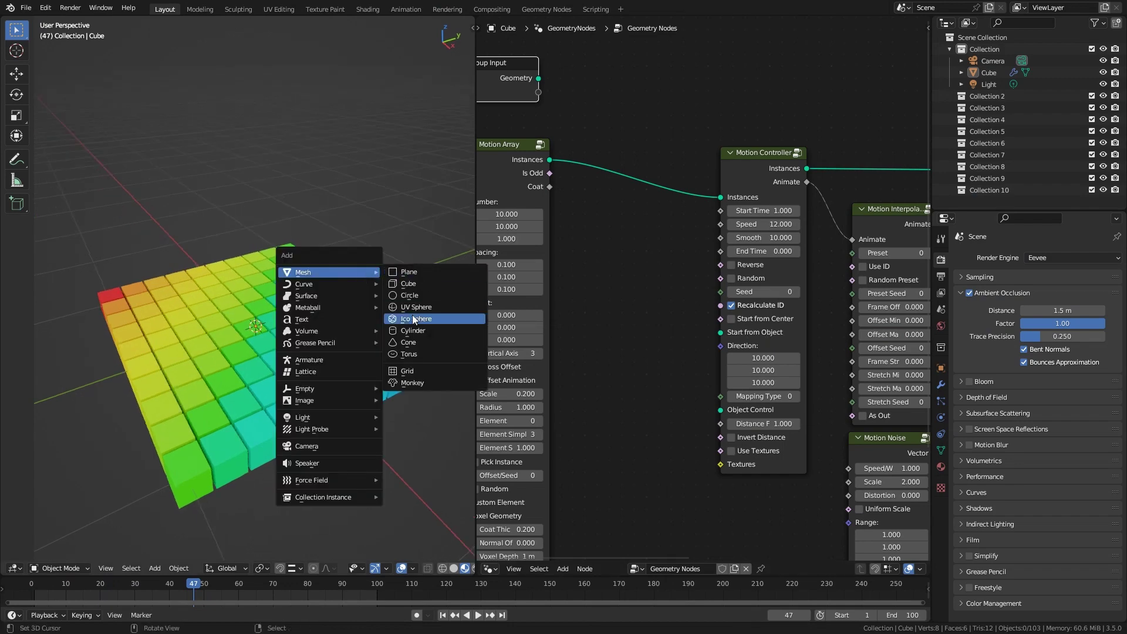
pyautogui.click(406, 354)
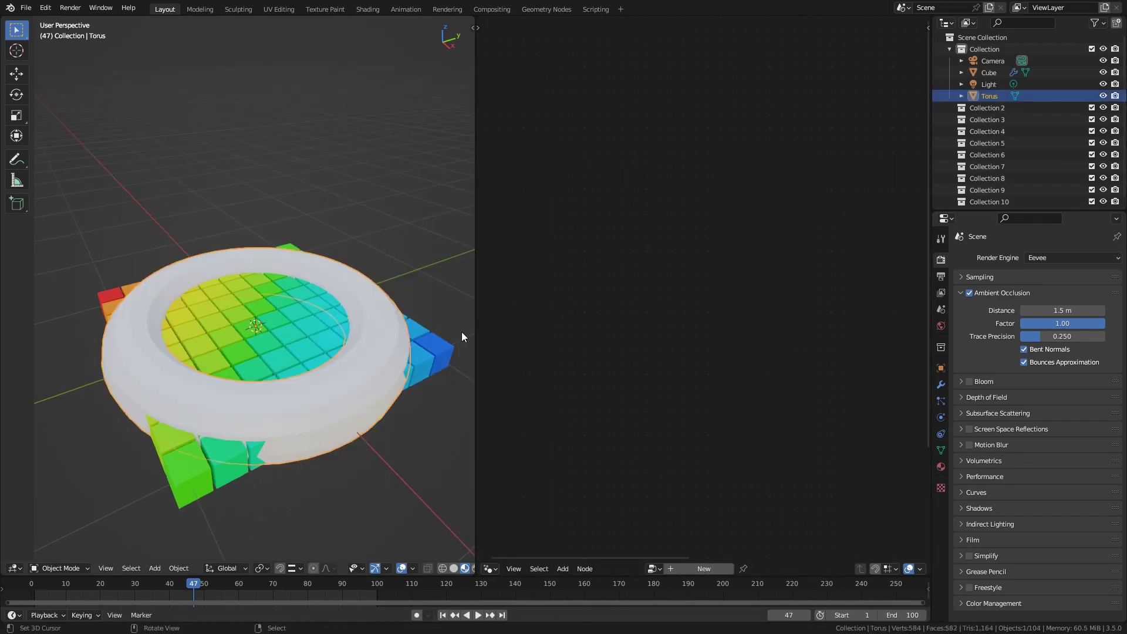
pyautogui.click(449, 347)
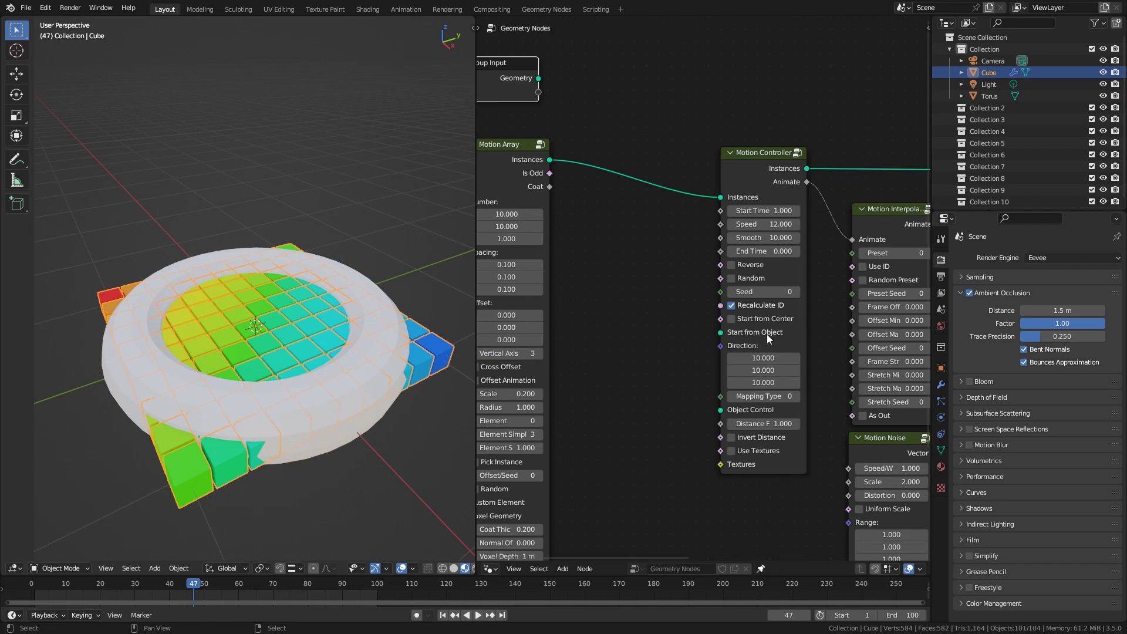
pyautogui.moveTo(990, 95); pyautogui.dragTo(581, 371)
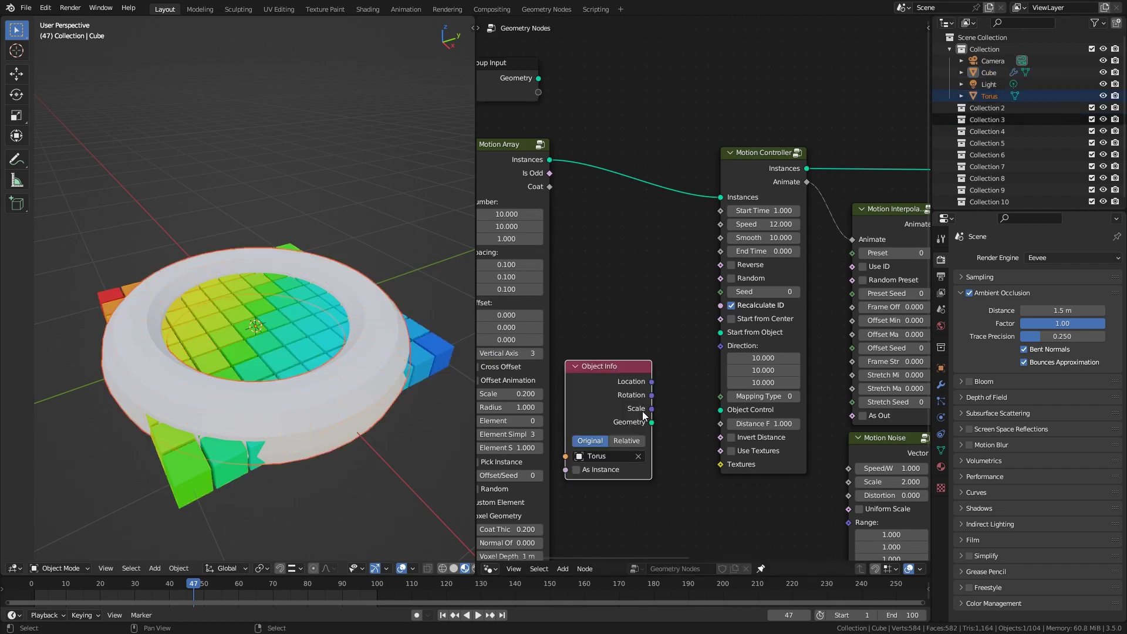
pyautogui.moveTo(651, 423); pyautogui.dragTo(720, 332)
pyautogui.click(626, 440)
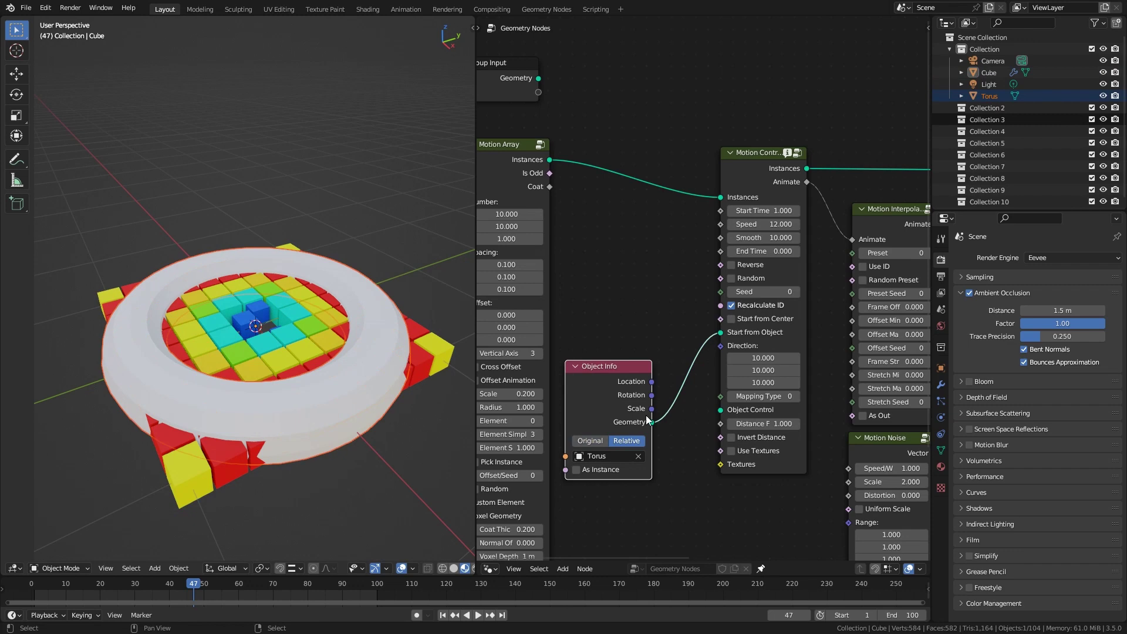
pyautogui.moveTo(611, 372); pyautogui.dragTo(650, 327)
# Step: Rotate the torus 90° about X so it stands upright
pyautogui.click(349, 400)
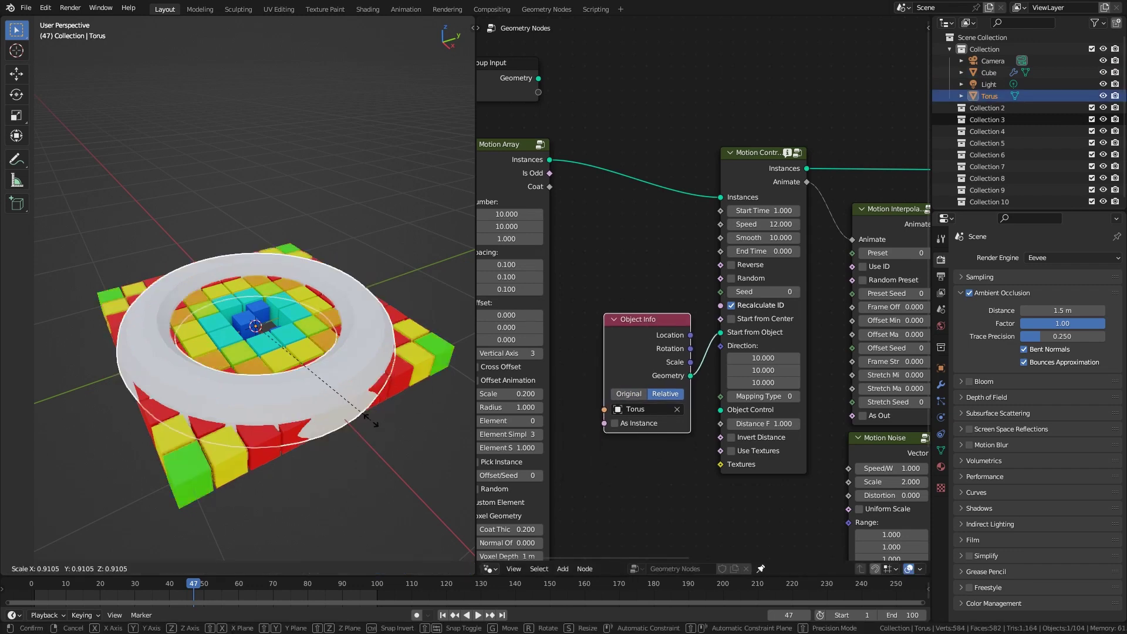
pyautogui.press('r')
pyautogui.press('x')
pyautogui.press('9')
pyautogui.press('0')
pyautogui.press('Return')
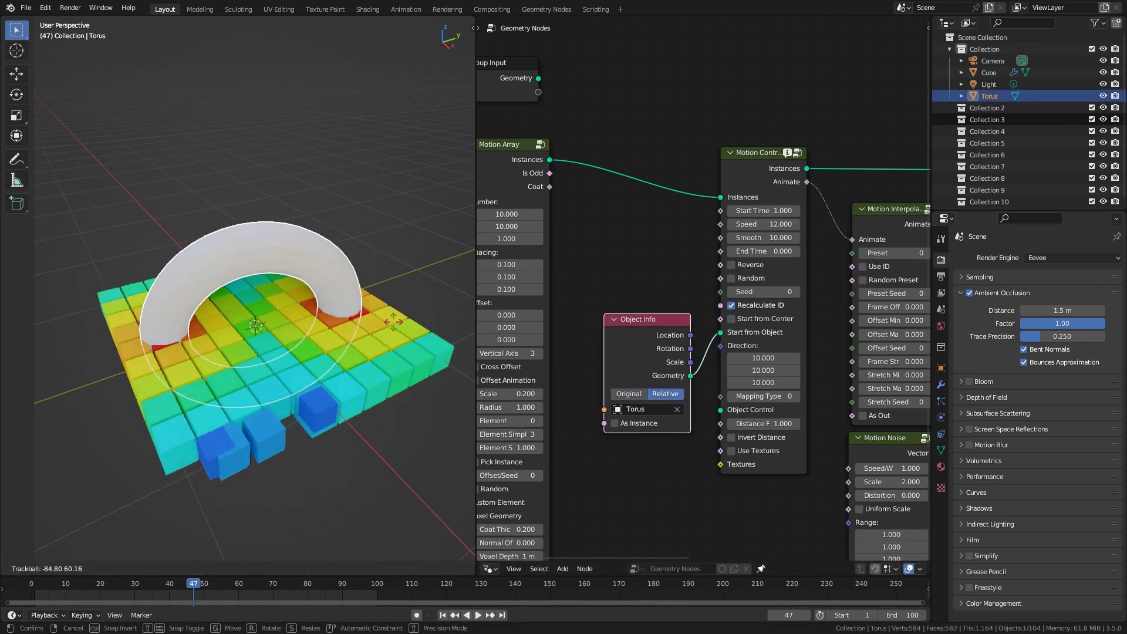
# Step: Preview the torus-driven animation, toggling the Motion Controller's Reverse on and back off
pyautogui.moveTo(200, 579); pyautogui.dragTo(37, 573)
pyautogui.press('space')
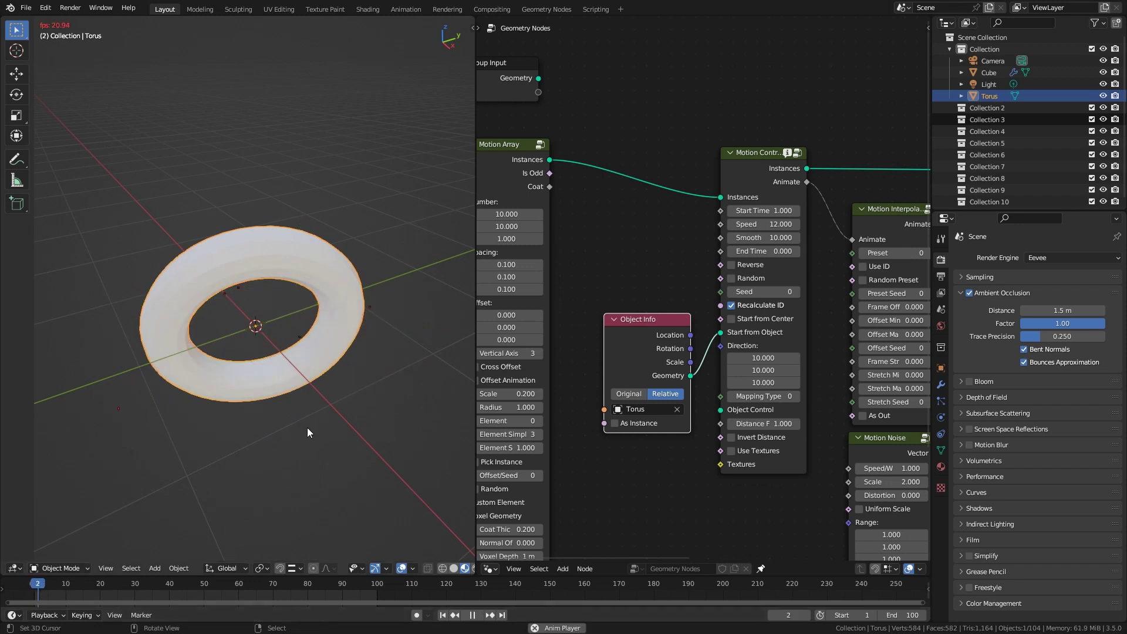
pyautogui.moveTo(330, 417)
pyautogui.mouseDown(button='middle')
pyautogui.moveTo(293, 426)
pyautogui.moveTo(371, 414)
pyautogui.mouseUp(button='middle')
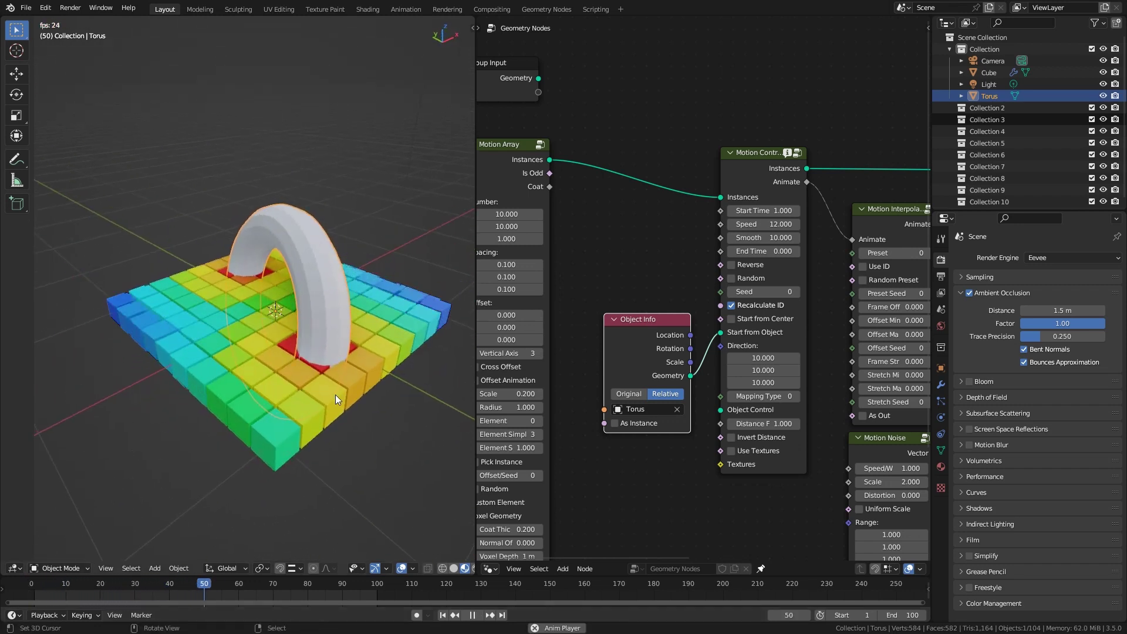
pyautogui.click(760, 265)
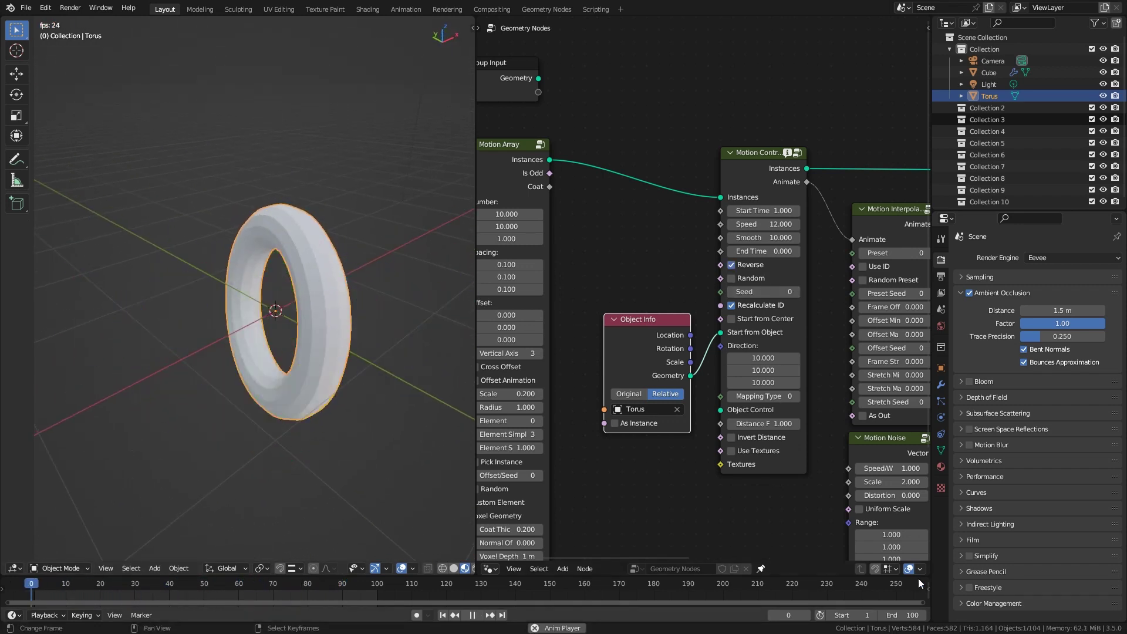
pyautogui.press('space')
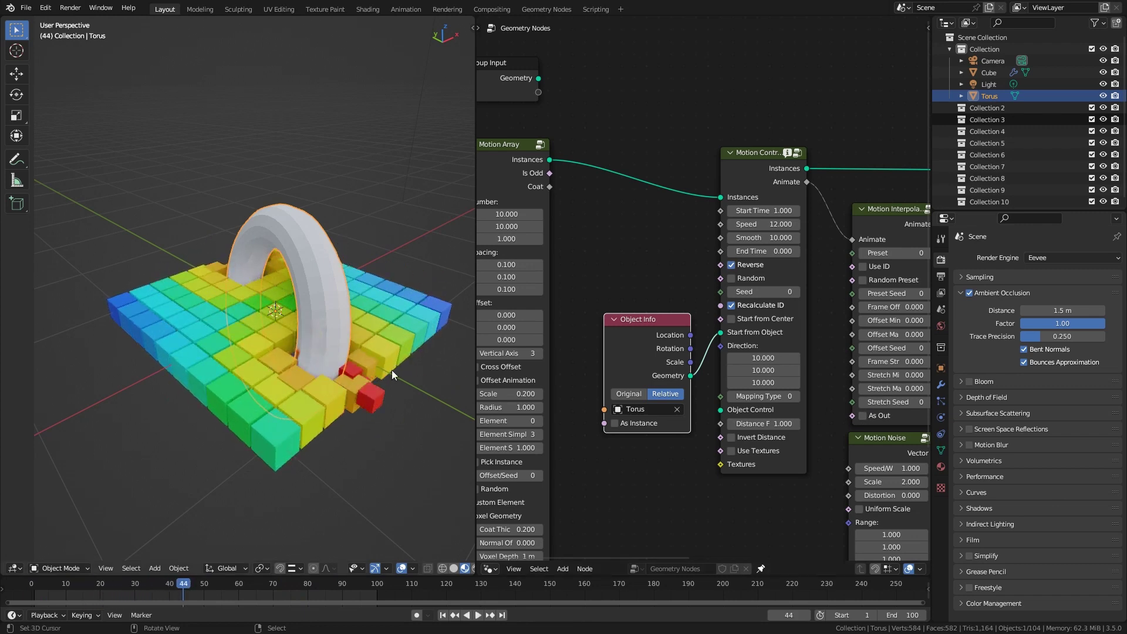
pyautogui.click(751, 266)
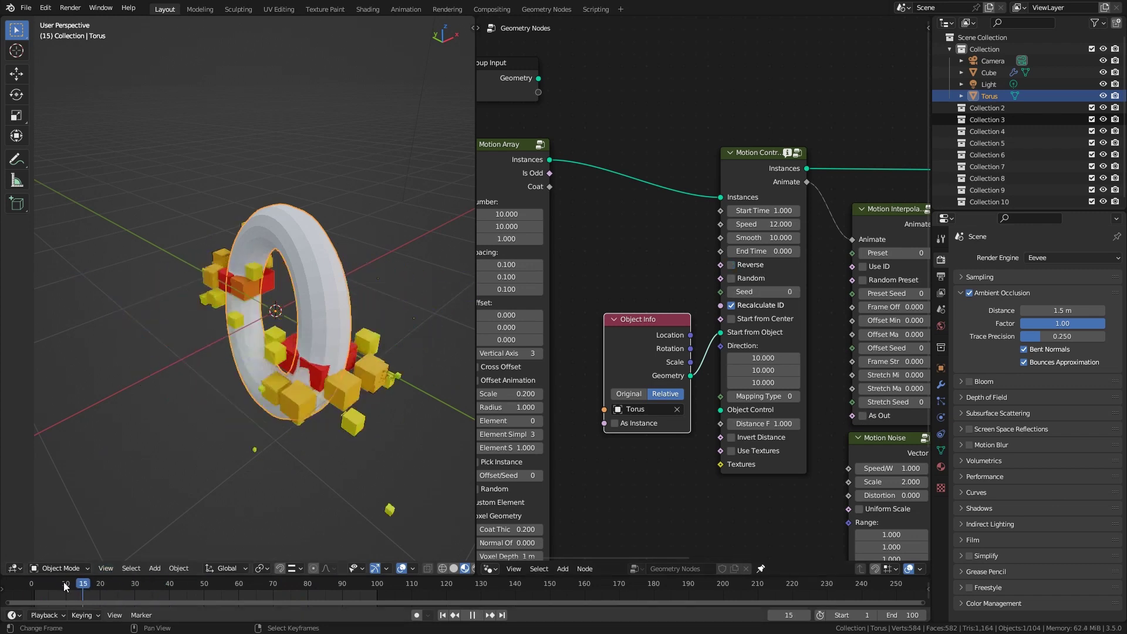
pyautogui.moveTo(63, 582); pyautogui.dragTo(204, 583)
pyautogui.press('space')
# Step: Tilt the torus with a free rotation and replay the animation from the start
pyautogui.press('r')
pyautogui.press('r')
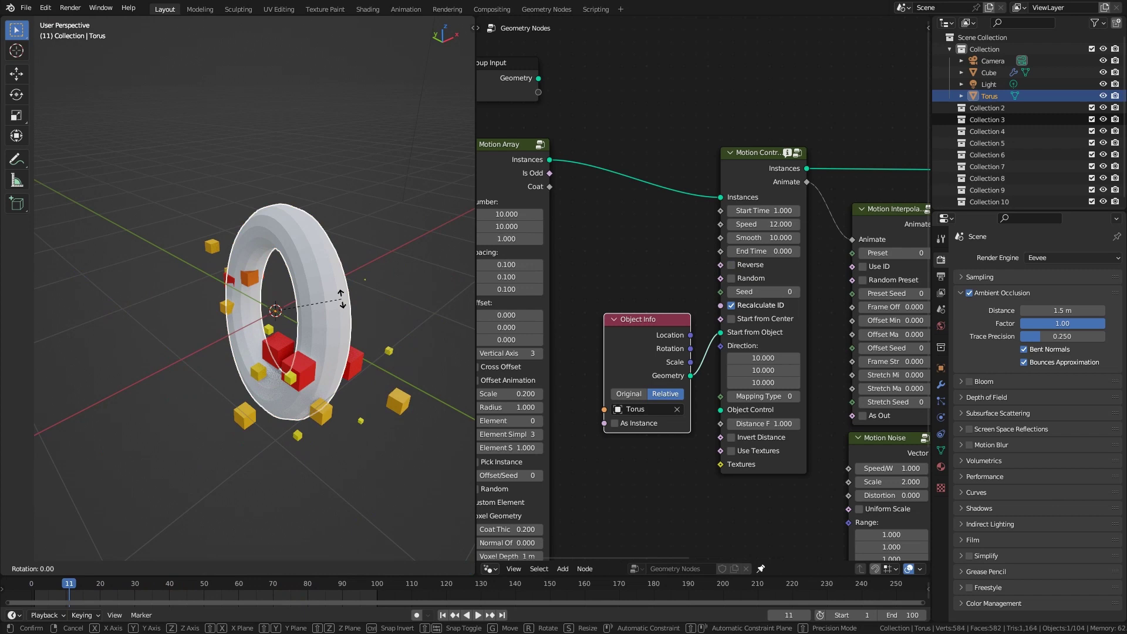
pyautogui.press('Escape')
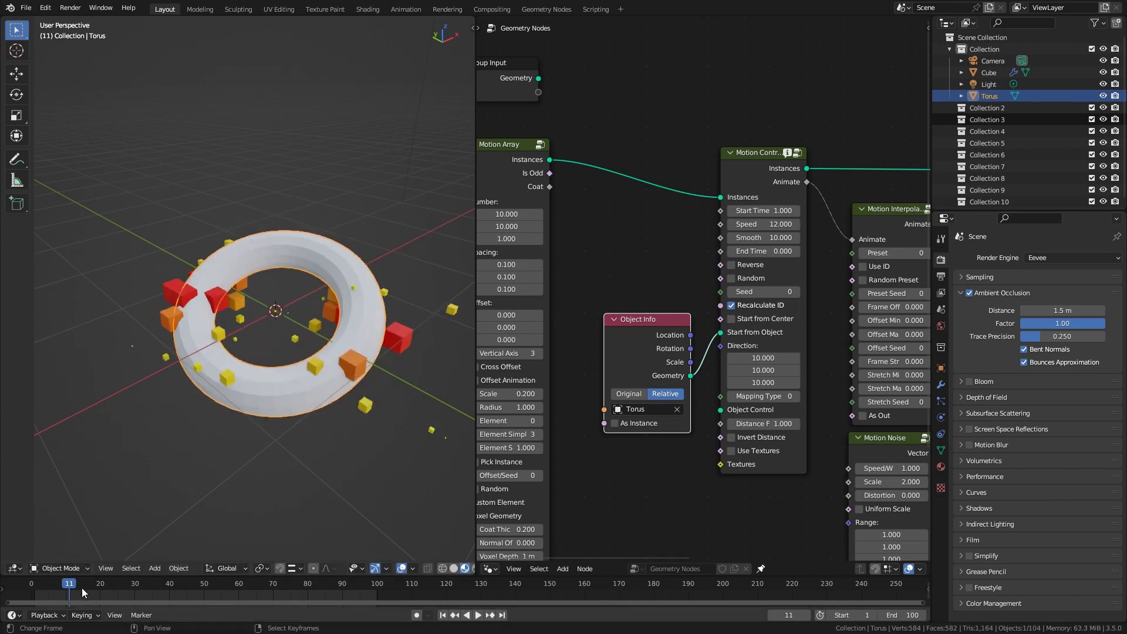
pyautogui.hotkey('shift', 'Left')
pyautogui.press('space')
pyautogui.moveTo(341, 421); pyautogui.dragTo(252, 428, button='middle')
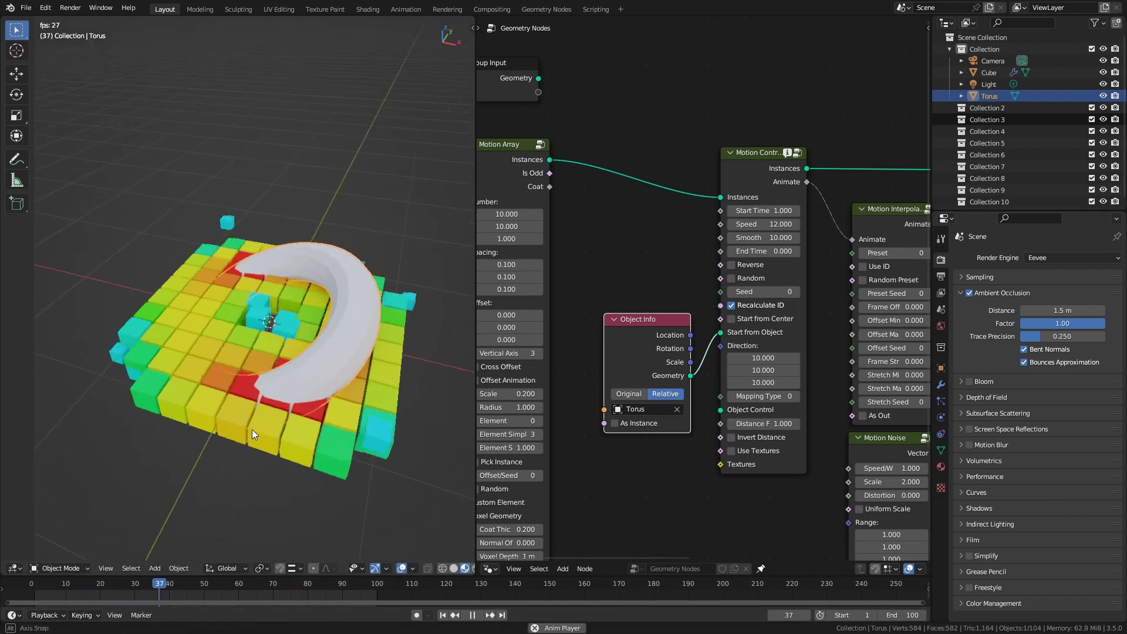
pyautogui.press('space')
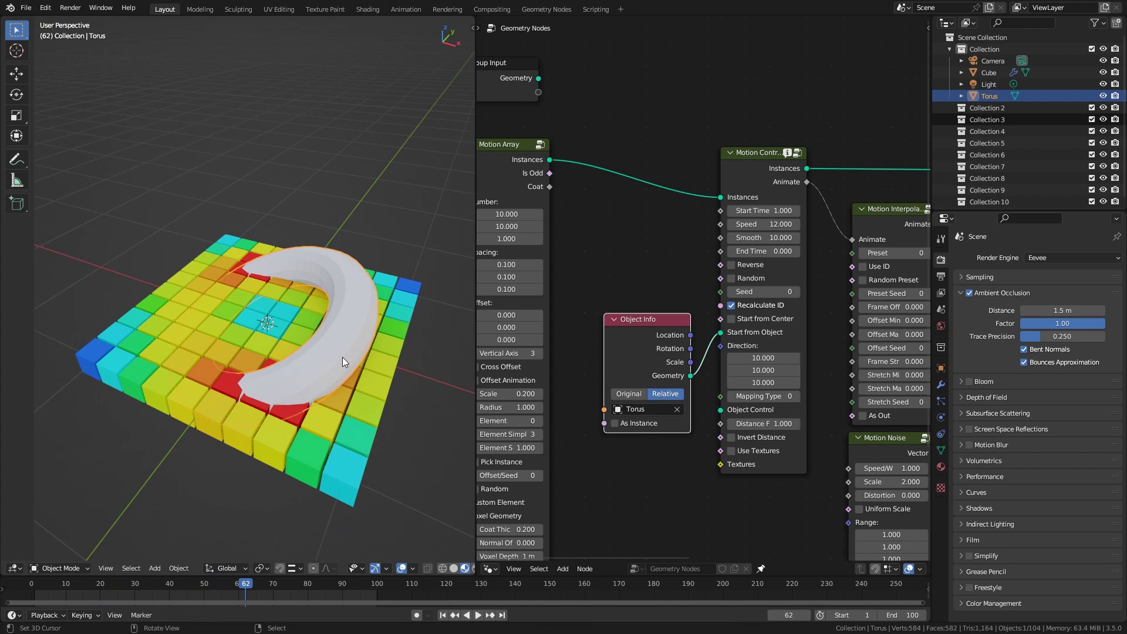
# Step: Delete the torus, add a monkey head, and set Suzanne as Object Info's source object
pyautogui.press('Delete')
pyautogui.hotkey('shift', 'a')
pyautogui.moveTo(321, 291)
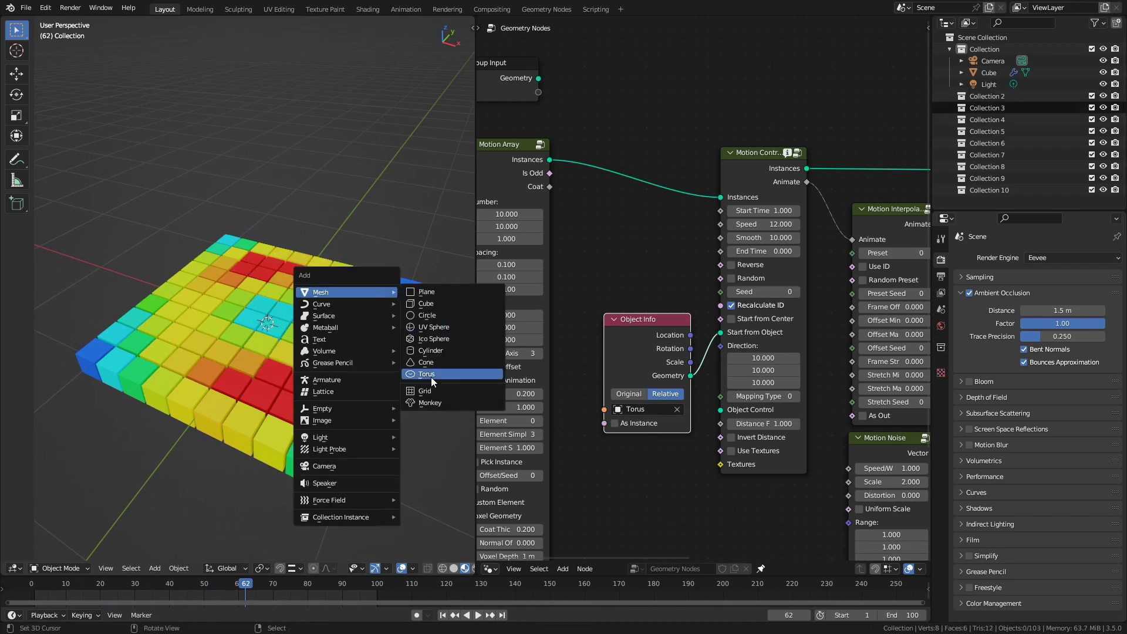
pyautogui.click(429, 403)
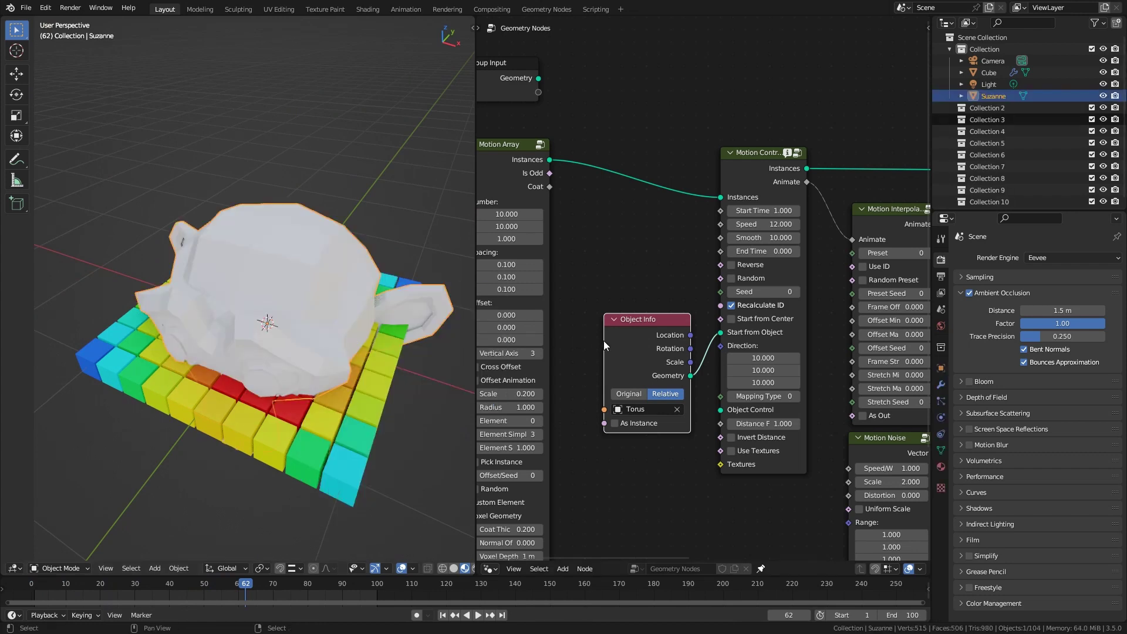
pyautogui.click(652, 407)
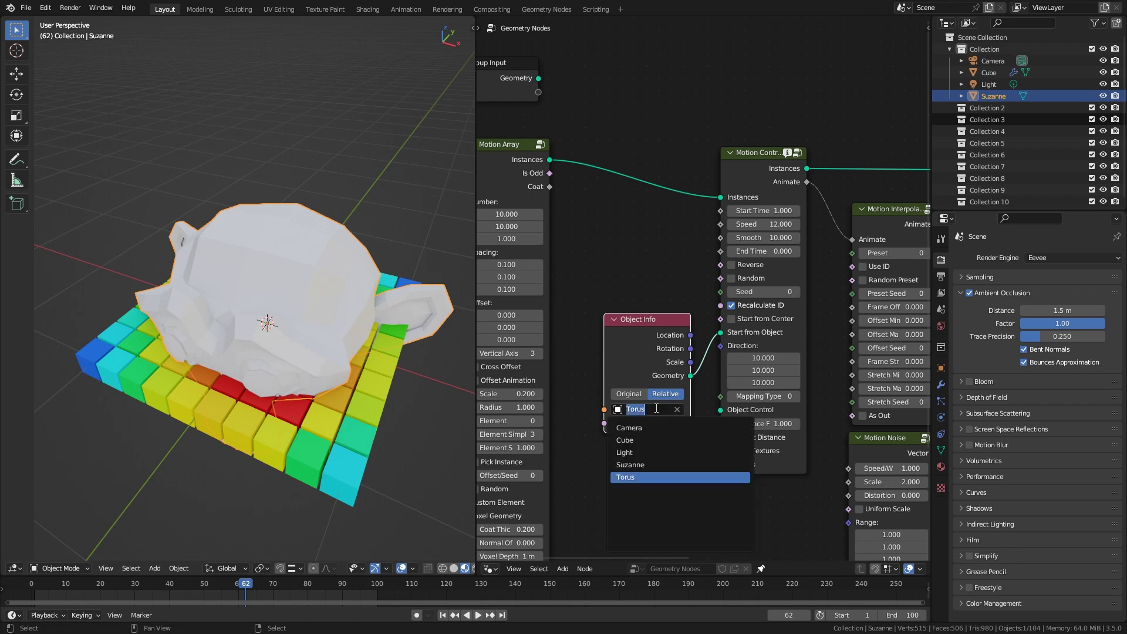
pyautogui.click(637, 459)
# Step: Smooth-subdivide Suzanne, rotate and reposition it, and scrub the timeline to frame 43
pyautogui.hotkey('ctrl', '1')
pyautogui.moveTo(304, 284); pyautogui.dragTo(351, 270, button='middle')
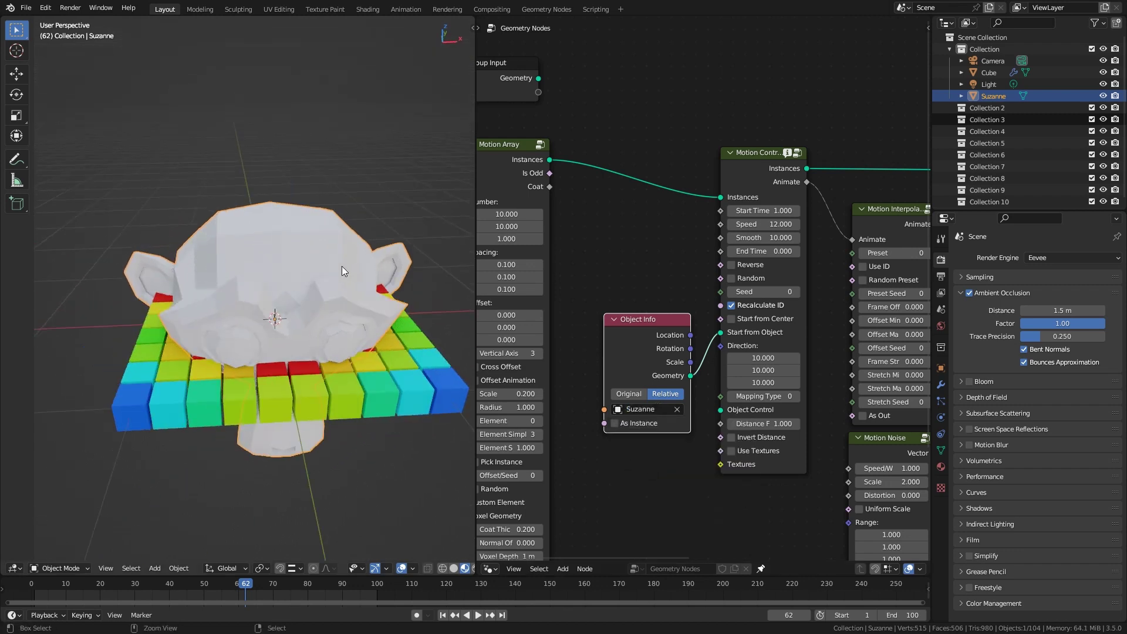
pyautogui.moveTo(297, 297); pyautogui.dragTo(344, 241, button='middle')
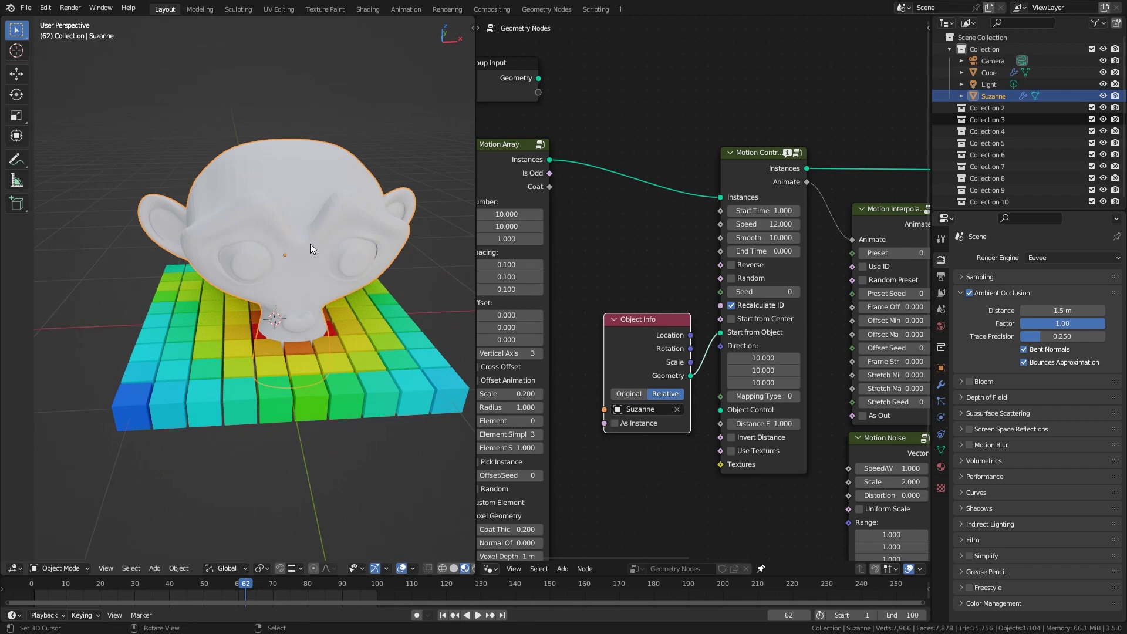
pyautogui.press('r')
pyautogui.click(346, 239)
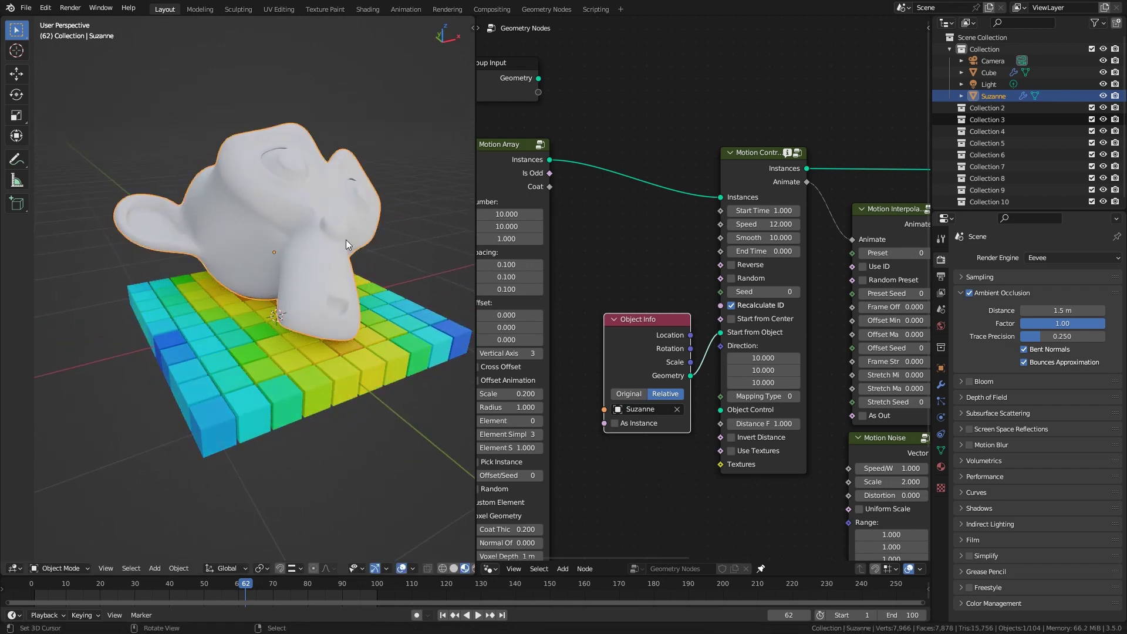
pyautogui.moveTo(227, 585); pyautogui.dragTo(145, 584)
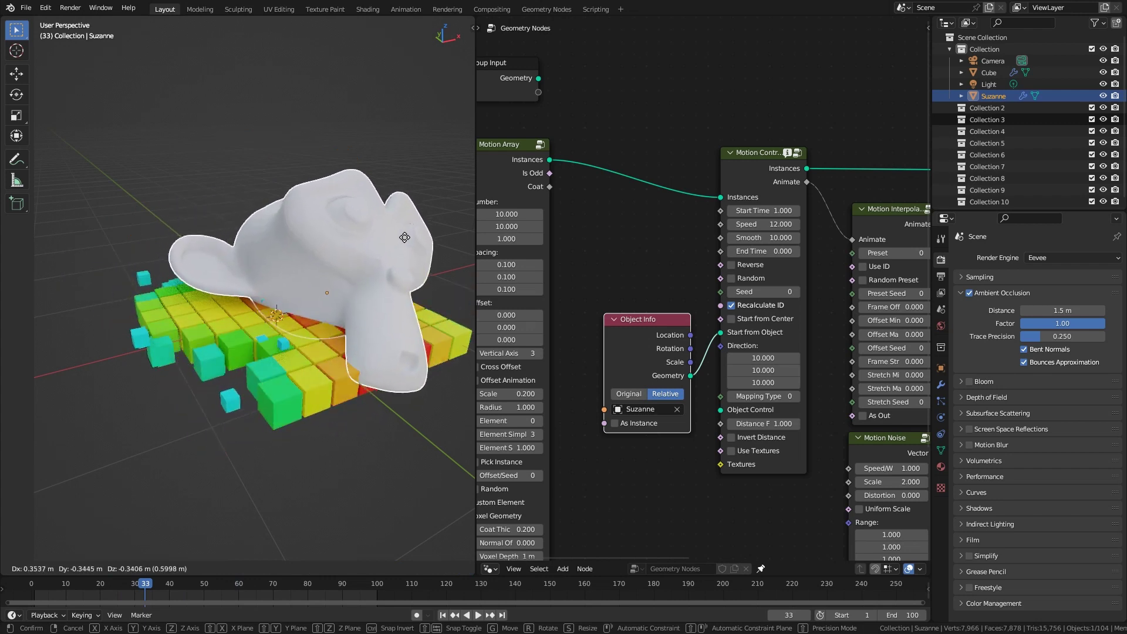
pyautogui.click(405, 235)
pyautogui.moveTo(151, 595); pyautogui.dragTo(179, 587)
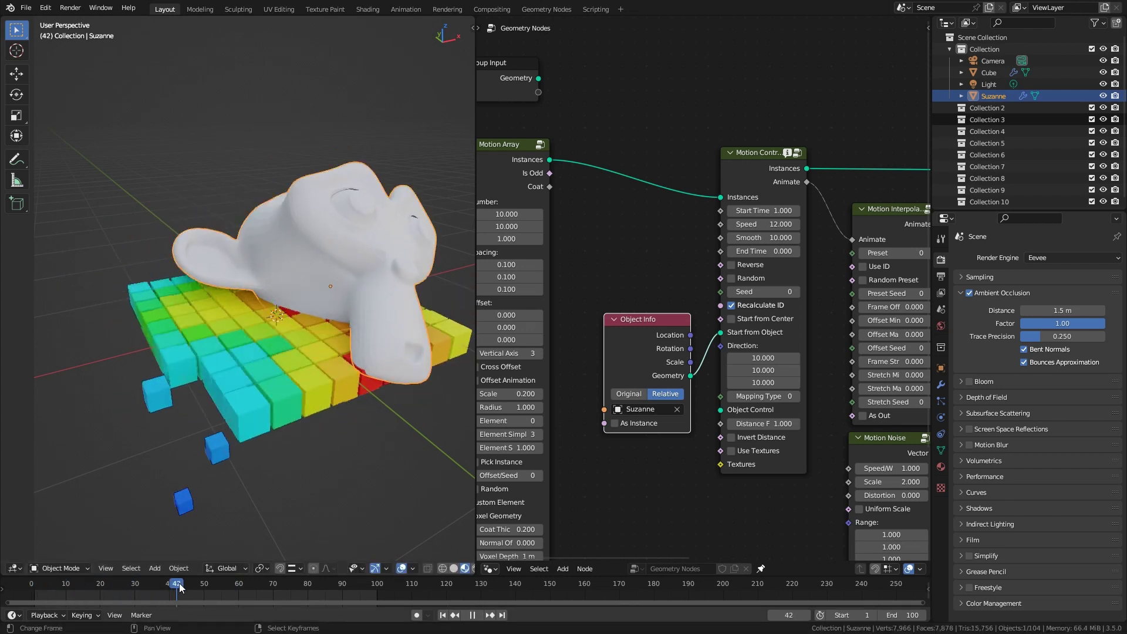
# Step: Set the cube grid counts to 20 cubes per side
pyautogui.moveTo(522, 233); pyautogui.dragTo(604, 234, button='middle')
pyautogui.moveTo(596, 228); pyautogui.dragTo(590, 214)
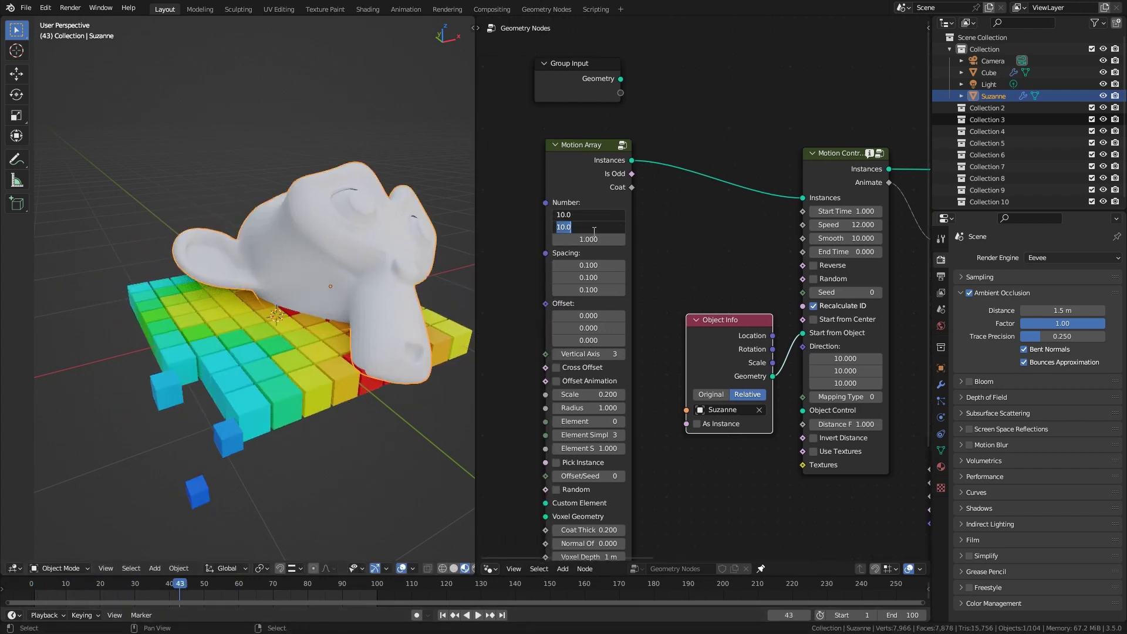
pyautogui.write('20')
pyautogui.press('Return')
pyautogui.scroll(-3, 268, 307)
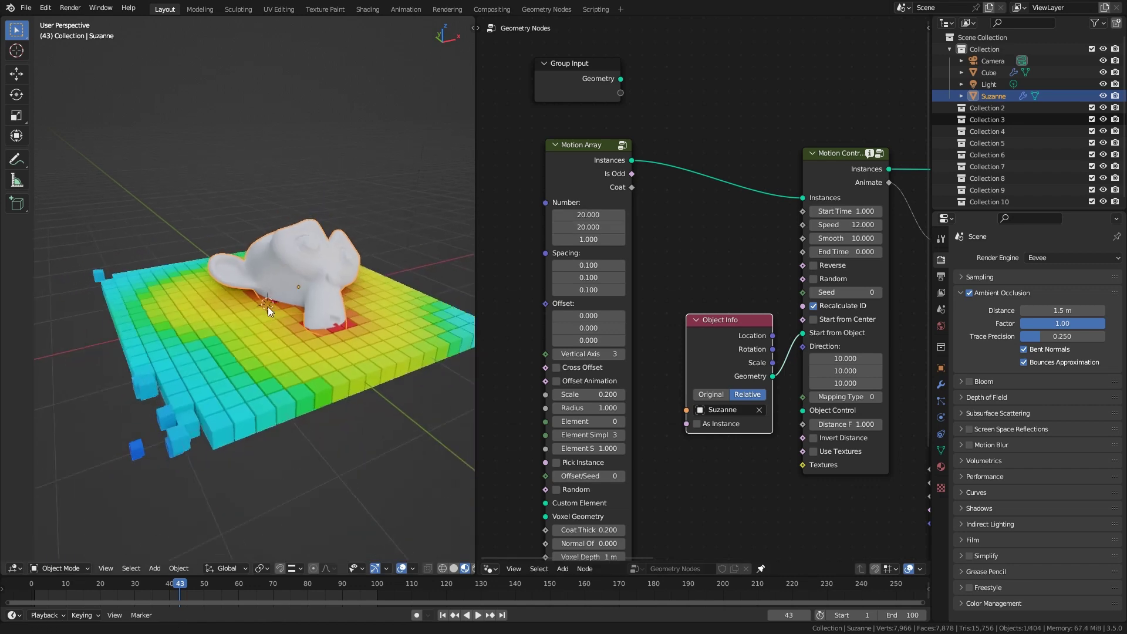
pyautogui.moveTo(268, 306); pyautogui.dragTo(282, 301, button='middle')
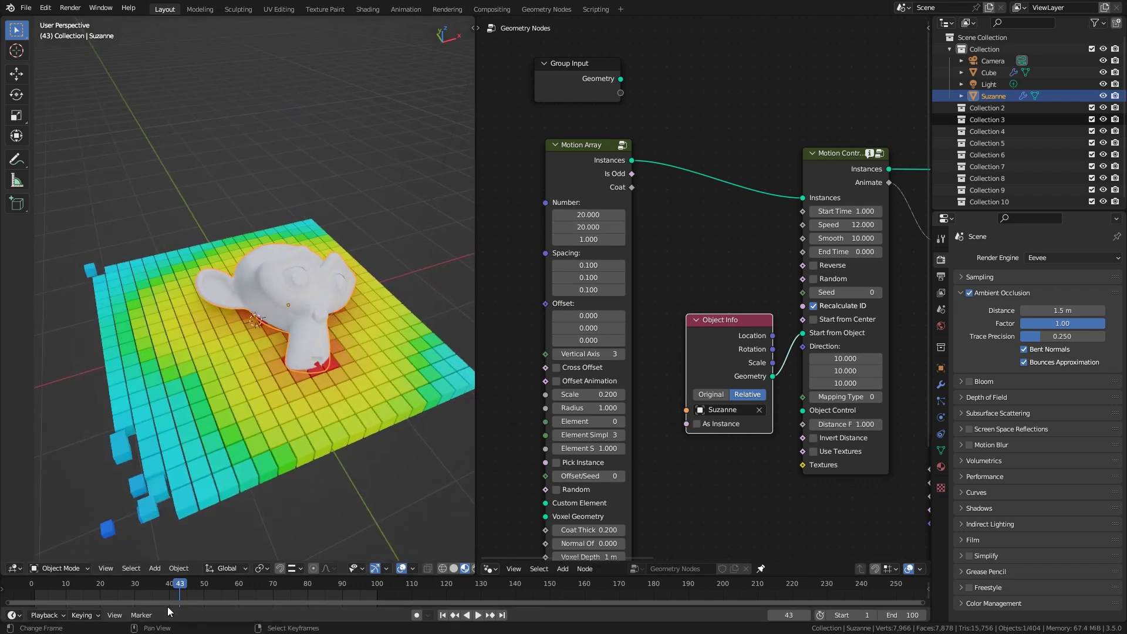
# Step: Play the animation backward, then rewind to frame 0 and play it forward
pyautogui.hotkey('shift', 'ctrl', 'space')
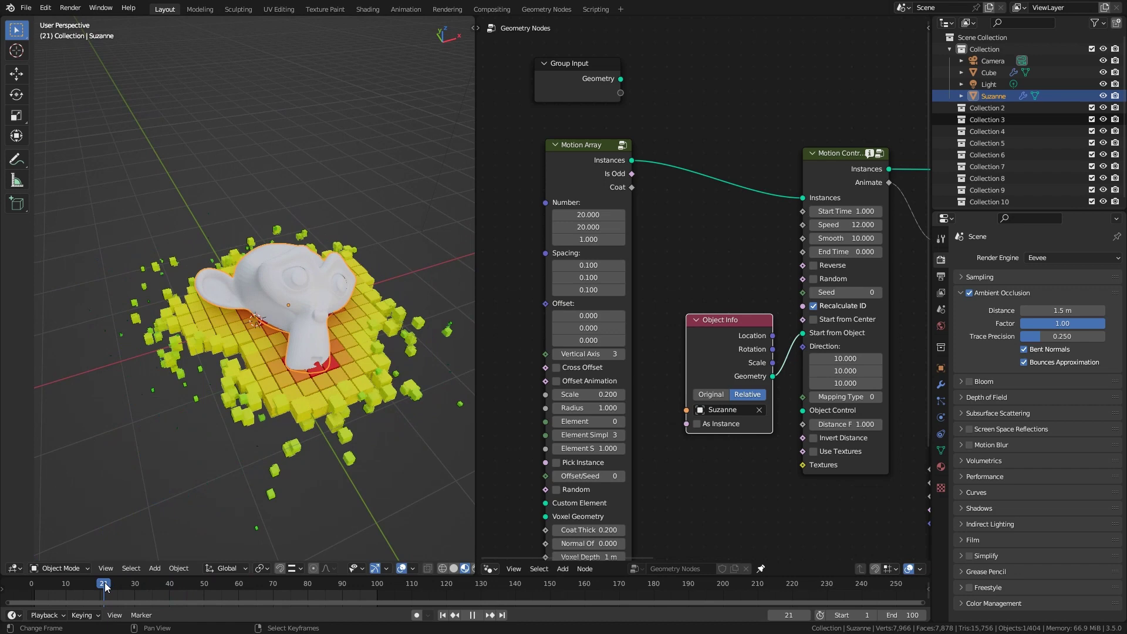
pyautogui.press('space')
pyautogui.press('g')
pyautogui.press('Escape')
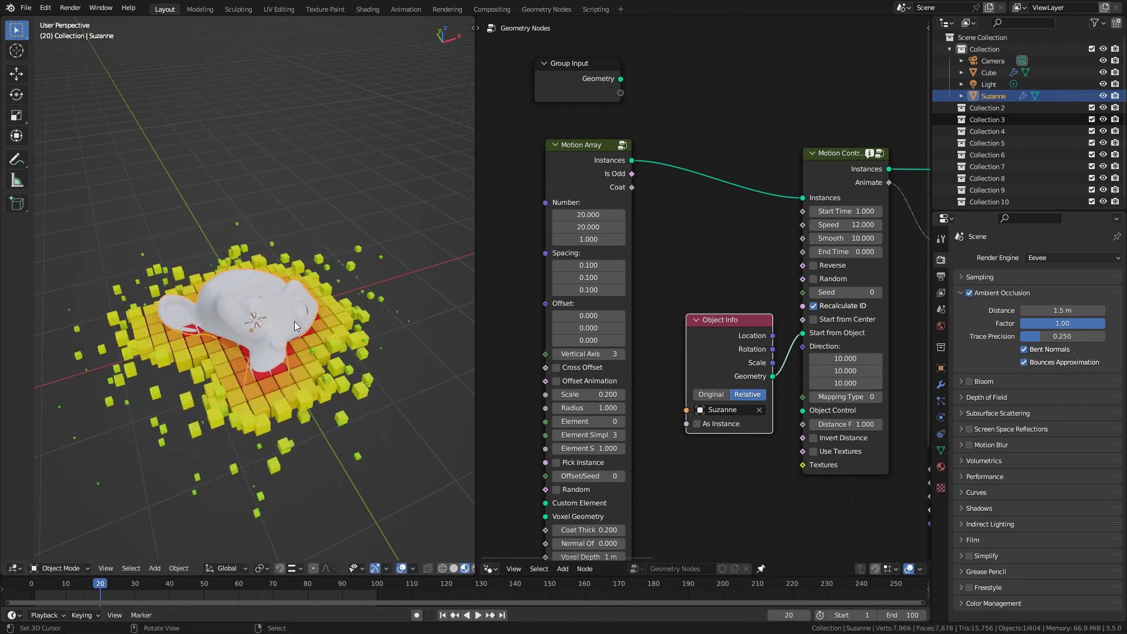
pyautogui.moveTo(142, 584); pyautogui.dragTo(30, 589)
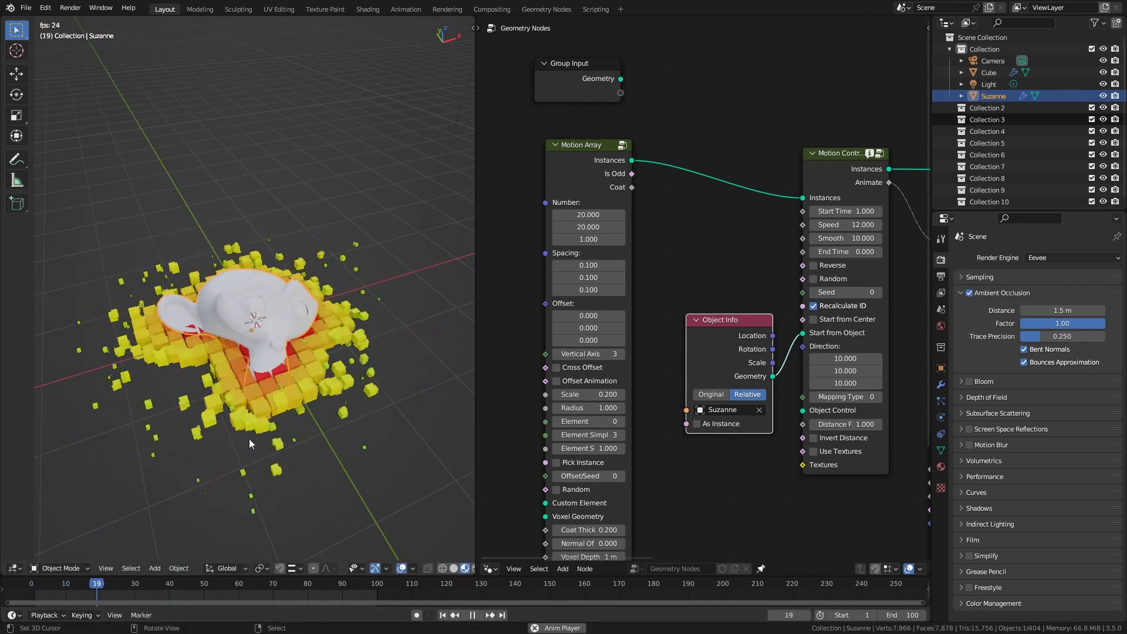
pyautogui.press('space')
# Step: Enable Reverse on the Motion Controller and play the reversed animation from the start
pyautogui.moveTo(669, 298); pyautogui.dragTo(632, 285, button='middle')
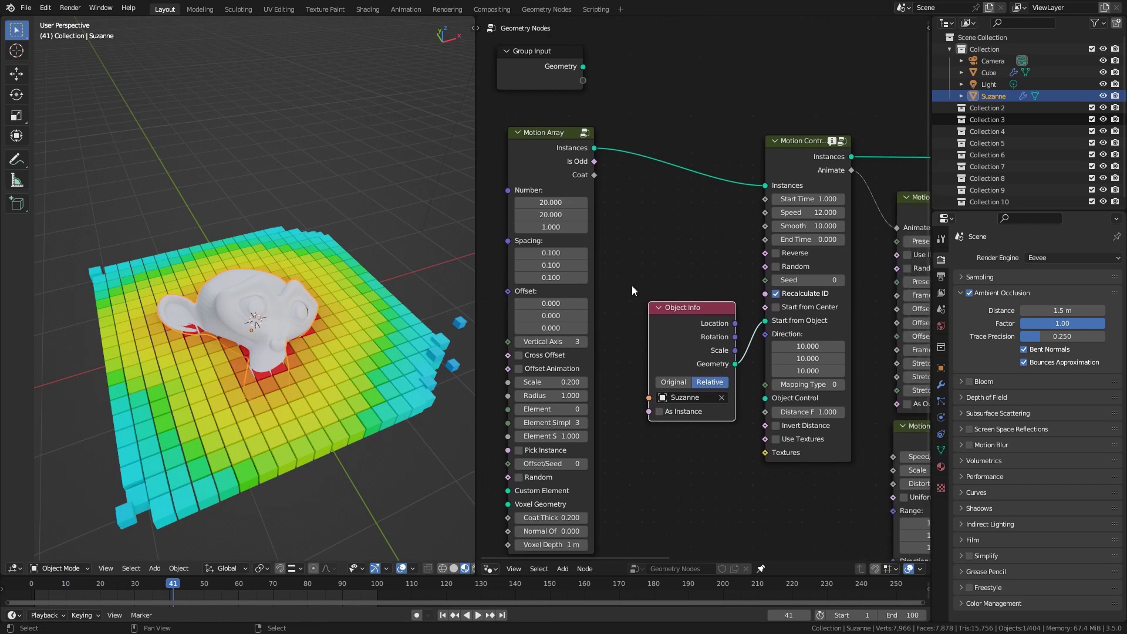
pyautogui.click(776, 253)
pyautogui.moveTo(144, 585); pyautogui.dragTo(31, 584)
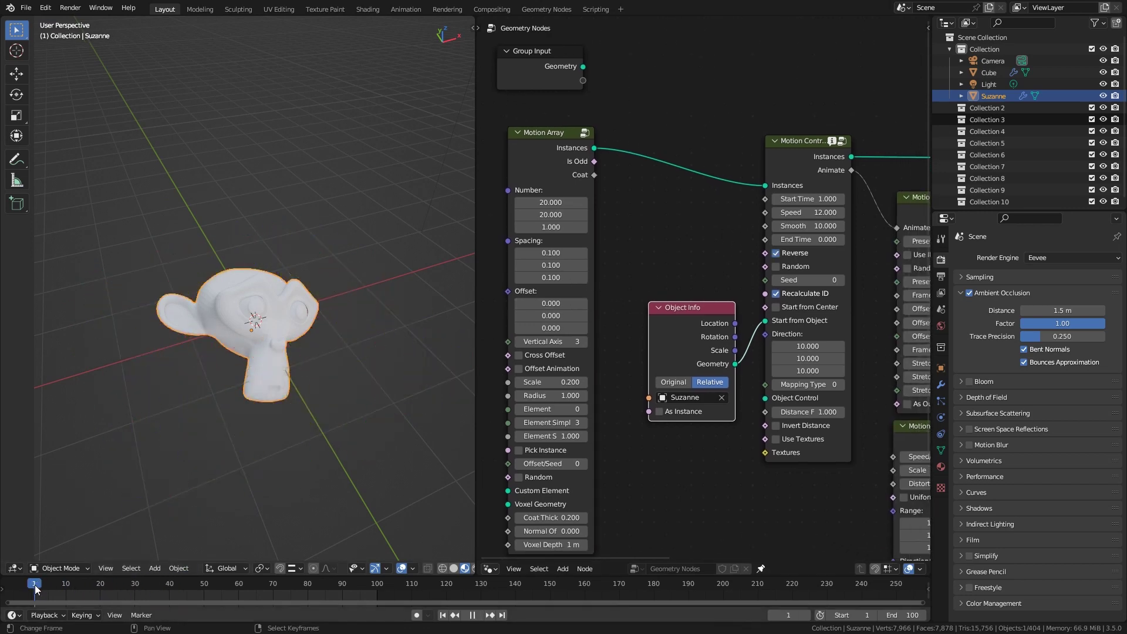
pyautogui.press('space')
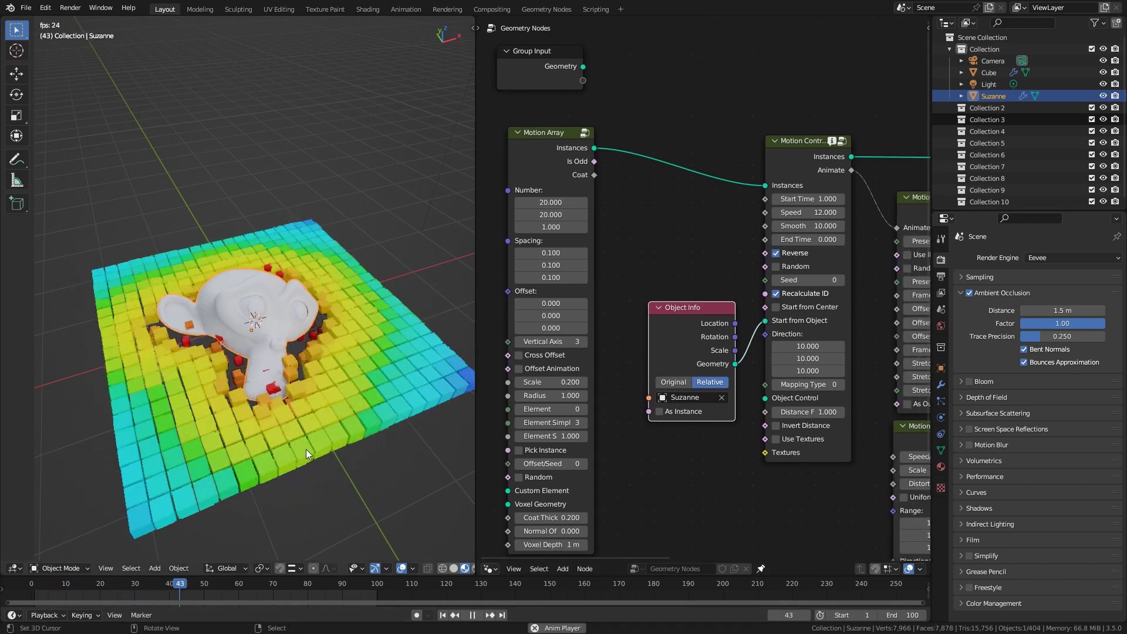
pyautogui.press('space')
# Step: Replace Suzanne with a Bezier circle raised along the Z axis
pyautogui.press('x')
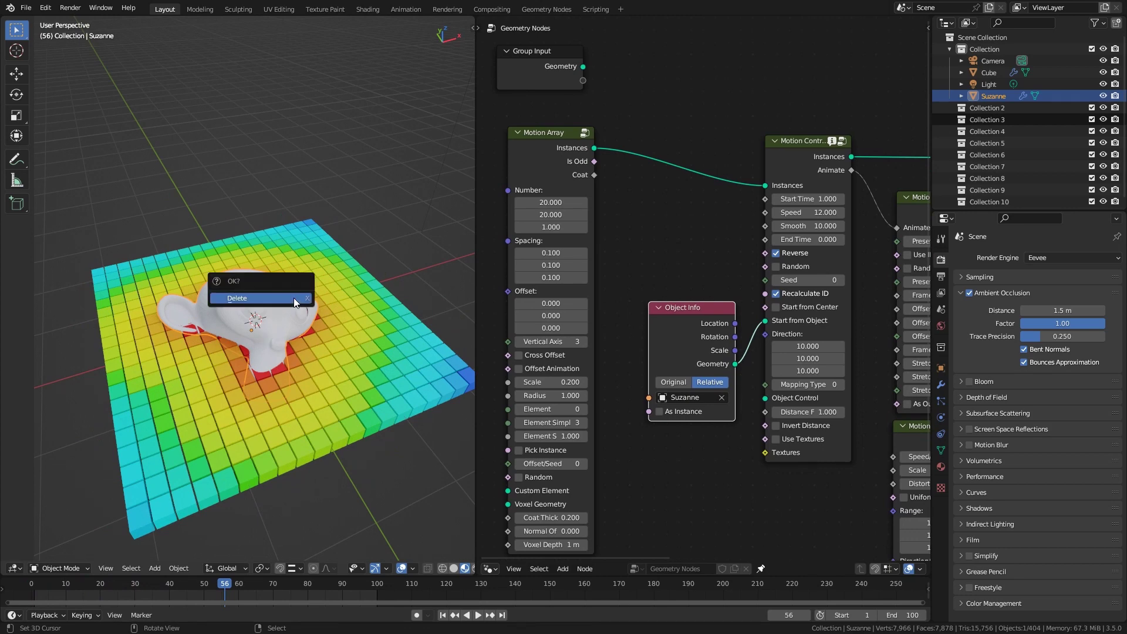
pyautogui.click(294, 297)
pyautogui.hotkey('shift', 'a')
pyautogui.moveTo(350, 268)
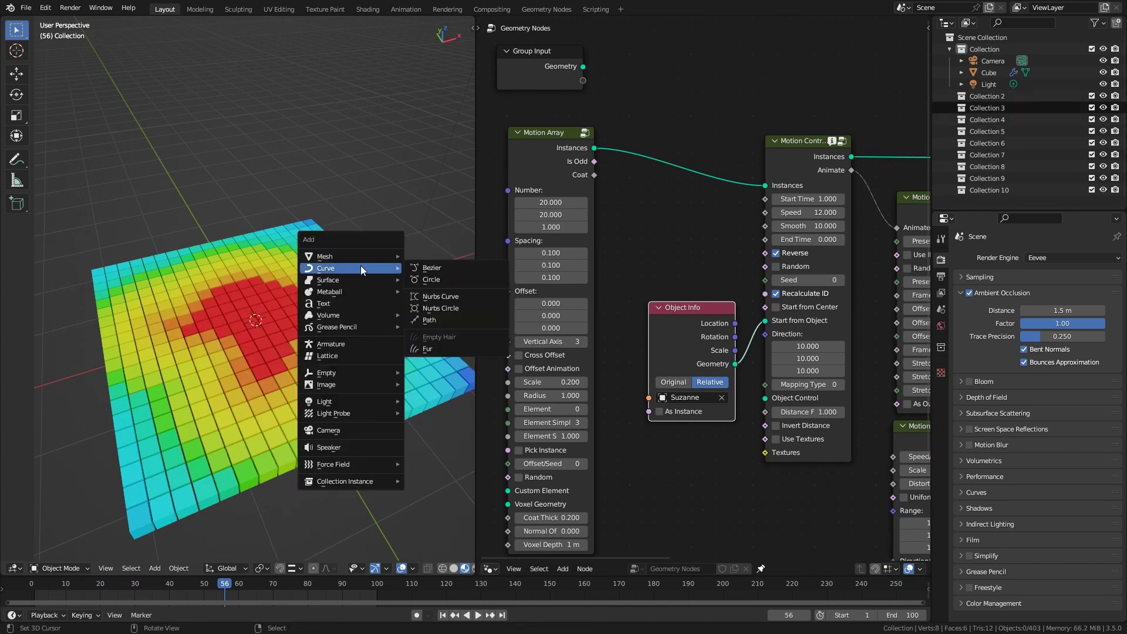
pyautogui.click(453, 283)
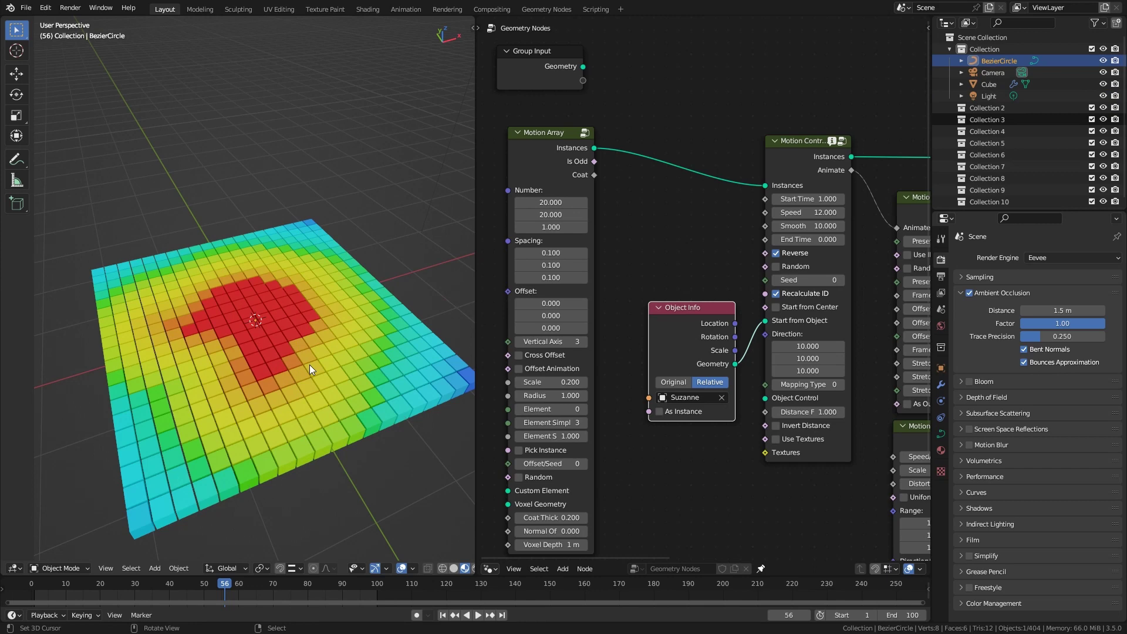
pyautogui.press('g')
pyautogui.press('z')
pyautogui.click(309, 343)
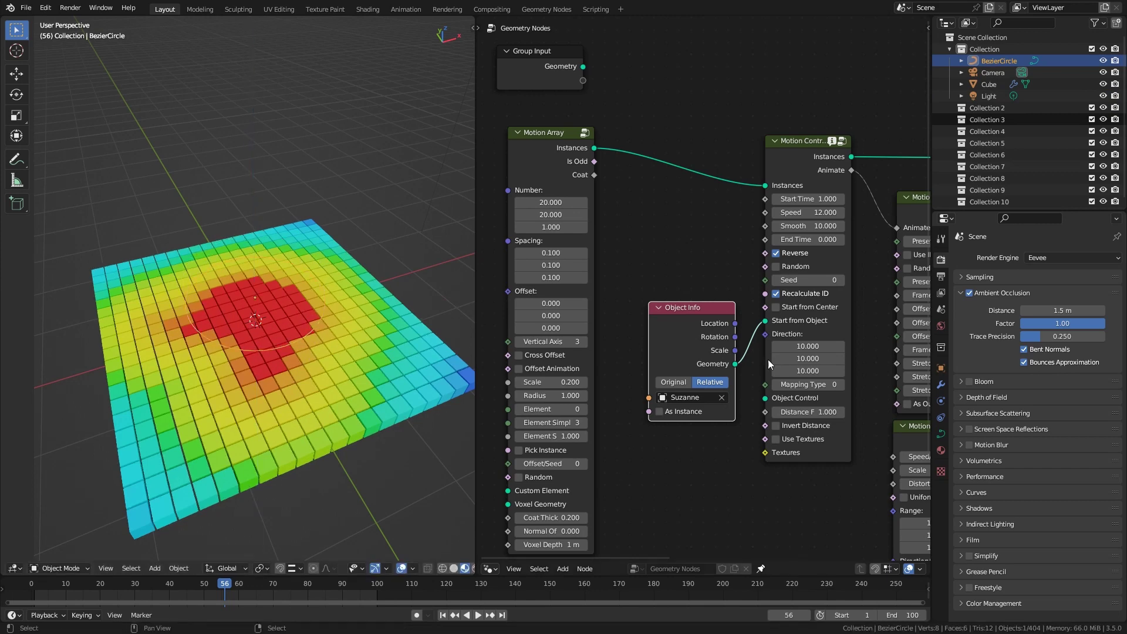
# Step: Set Object Info's object to BezierCircle and scale the circle up
pyautogui.click(691, 400)
pyautogui.click(710, 426)
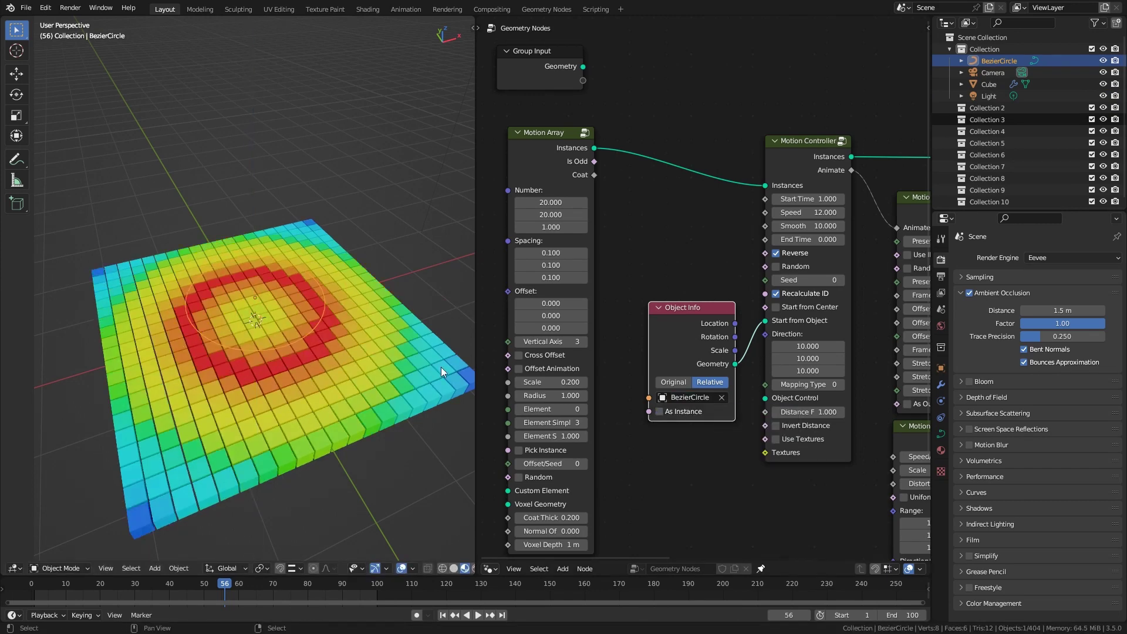
pyautogui.moveTo(442, 368)
pyautogui.mouseDown(button='middle')
pyautogui.moveTo(280, 326)
pyautogui.moveTo(339, 324)
pyautogui.mouseUp(button='middle')
pyautogui.press('s')
pyautogui.click(346, 342)
# Step: Reshape the circle by moving its bottom point in Edit Mode, then preview playback
pyautogui.press('Tab')
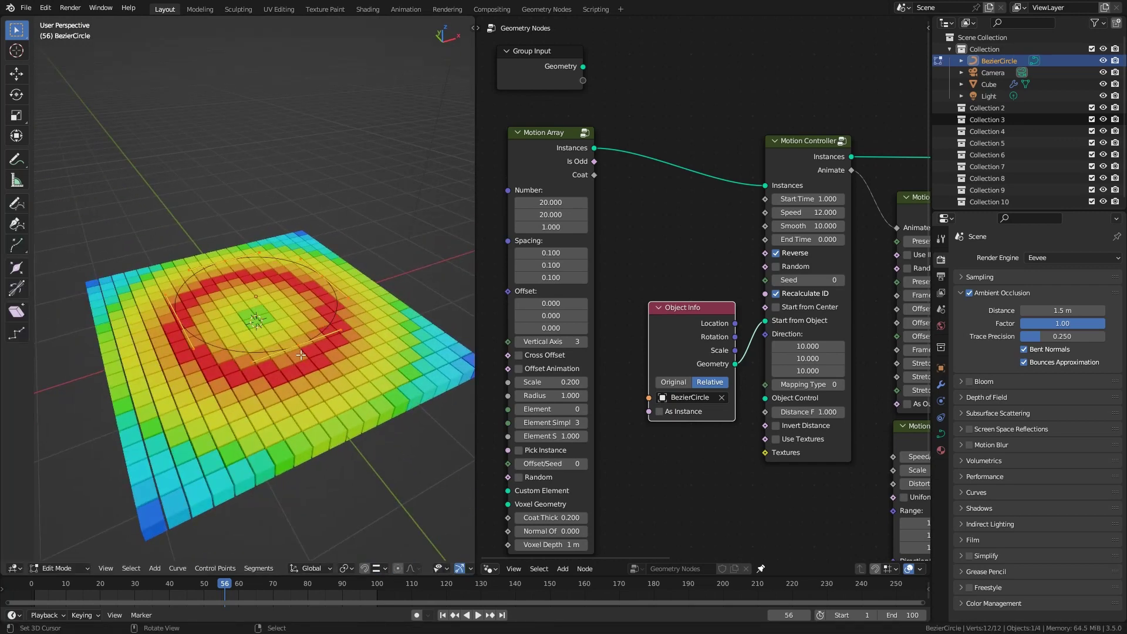
pyautogui.click(301, 355)
pyautogui.press('g')
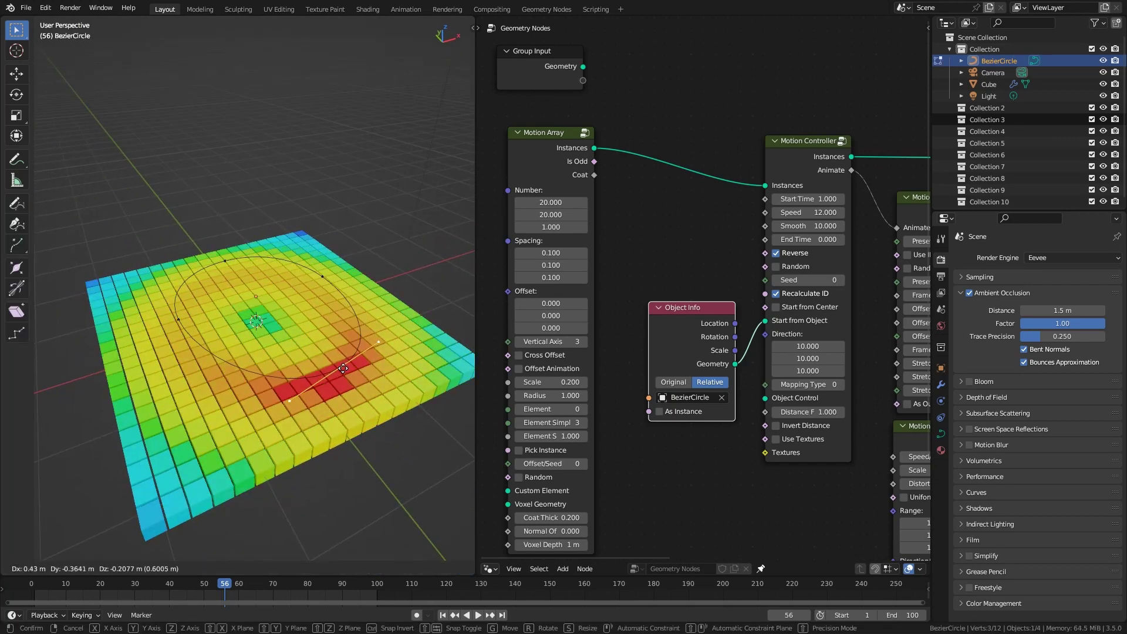
pyautogui.click(243, 308)
pyautogui.press('Tab')
pyautogui.moveTo(361, 306); pyautogui.dragTo(317, 332, button='middle')
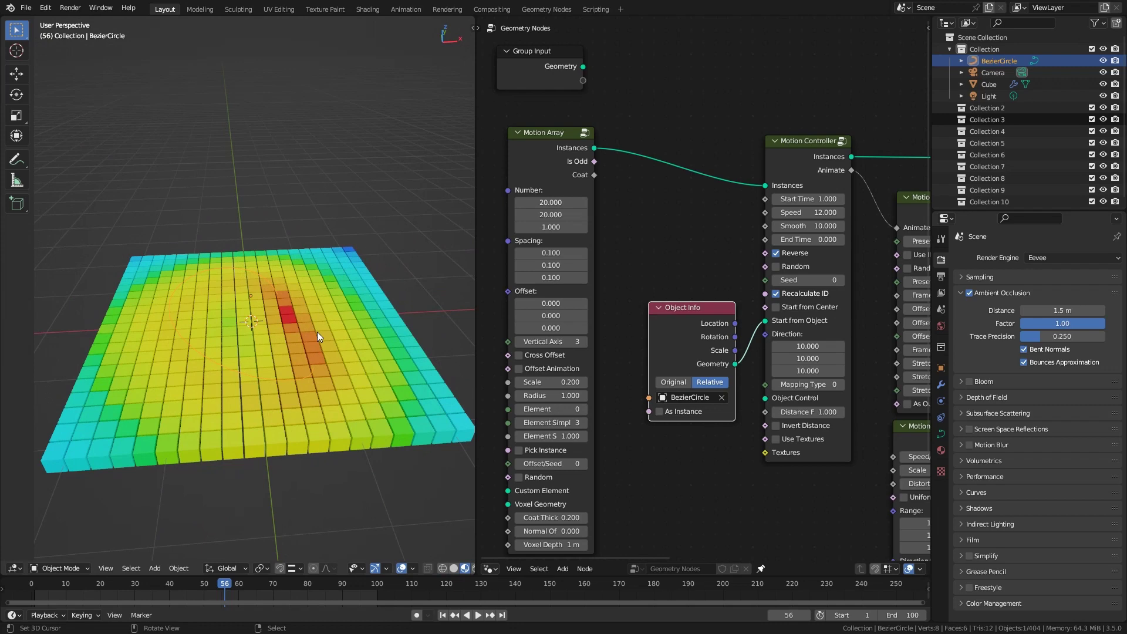
pyautogui.moveTo(219, 583); pyautogui.dragTo(230, 573)
pyautogui.press('space')
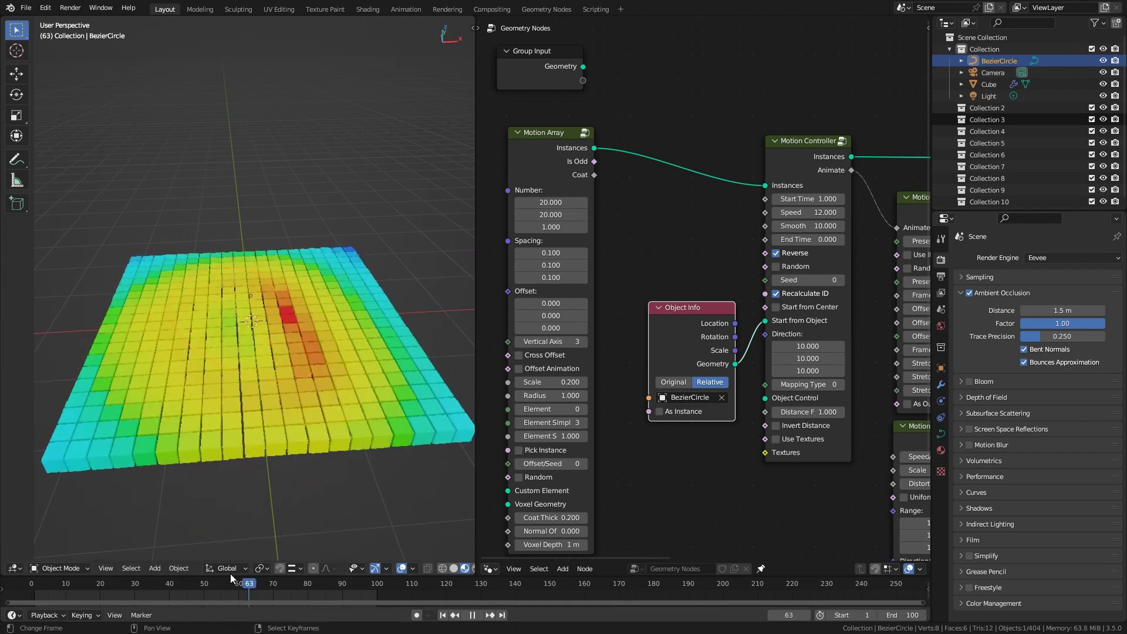
pyautogui.click(122, 573)
pyautogui.press('space')
# Step: Select all the circle's control points in Edit Mode and replay the animation
pyautogui.press('Tab')
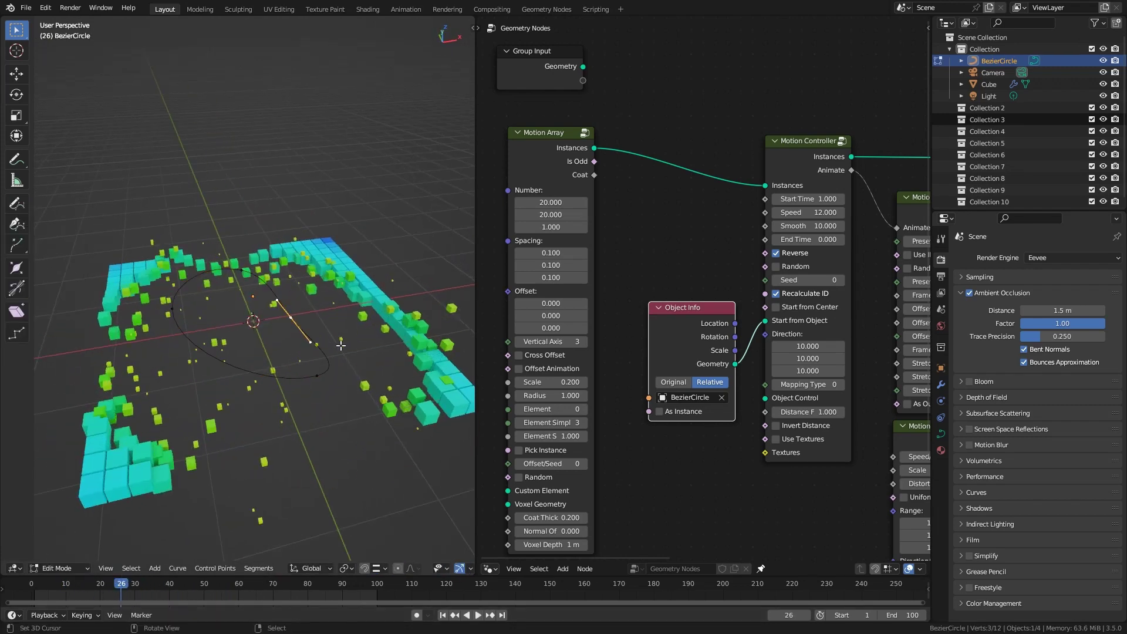
pyautogui.press('a')
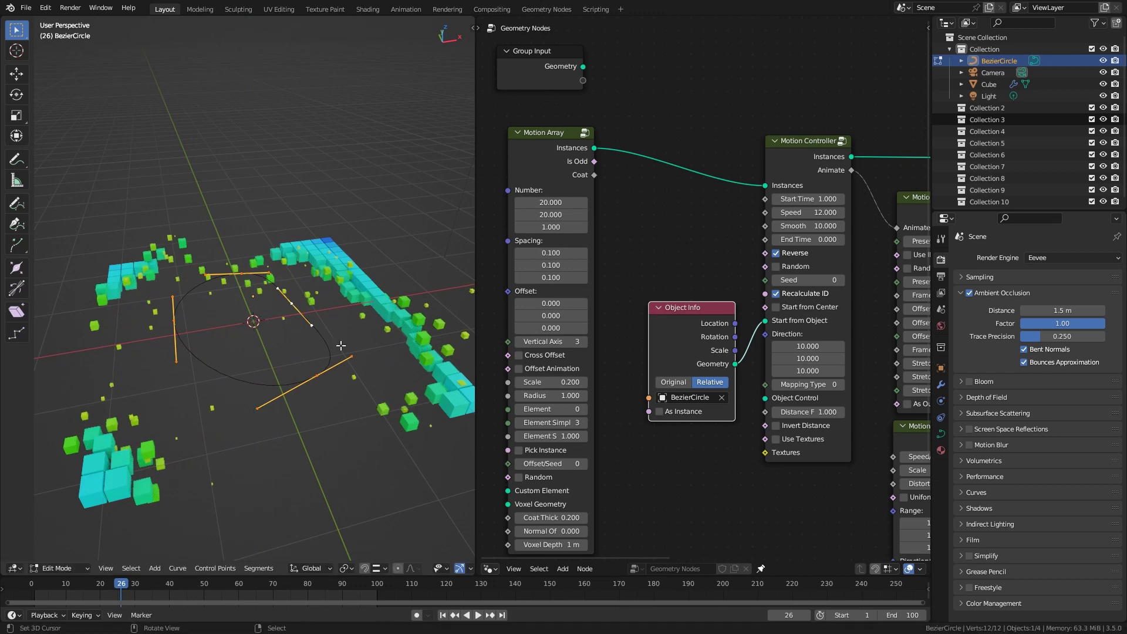
pyautogui.press('Tab')
pyautogui.click(154, 585)
pyautogui.press('space')
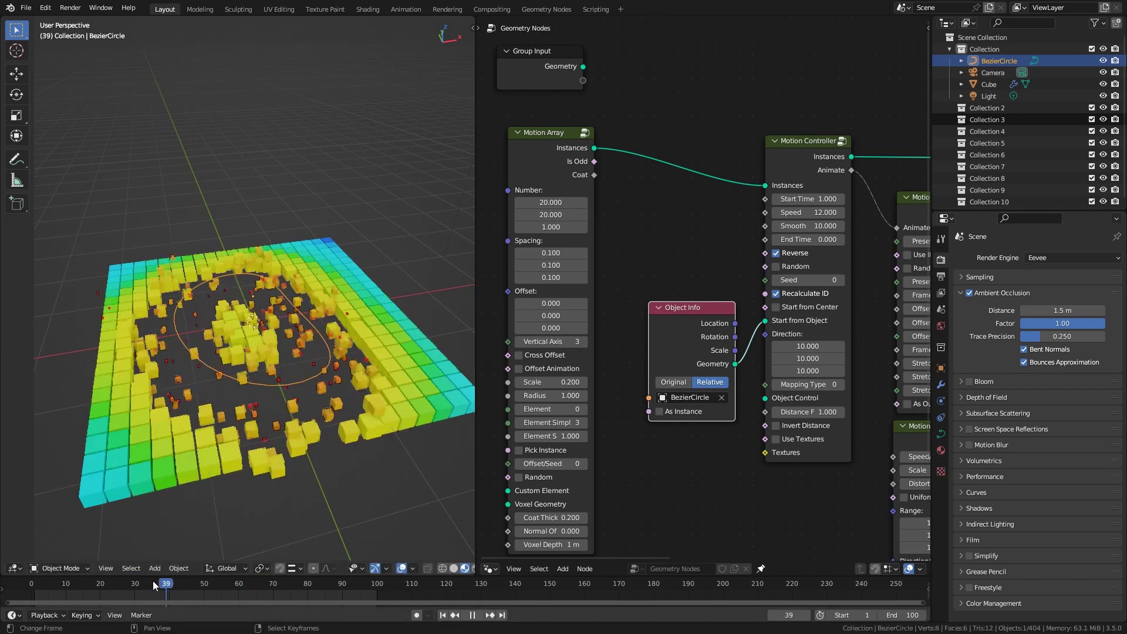
pyautogui.press('space')
# Step: Turn Reverse off on the Motion Controller and replay from the beginning
pyautogui.click(796, 254)
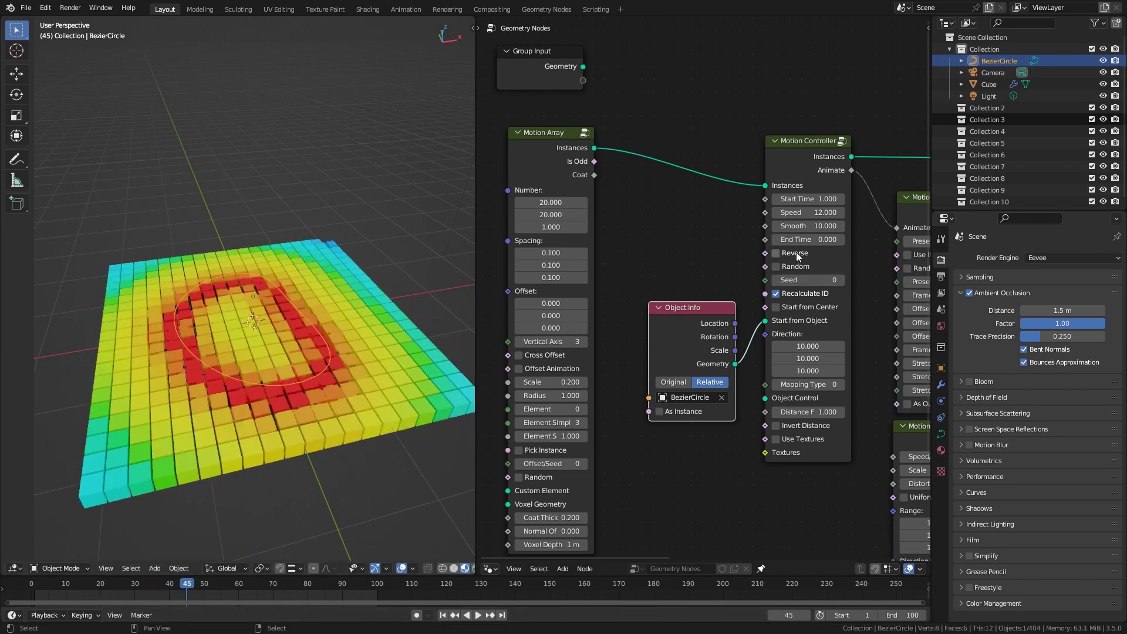
pyautogui.hotkey('shift', 'Left')
pyautogui.press('space')
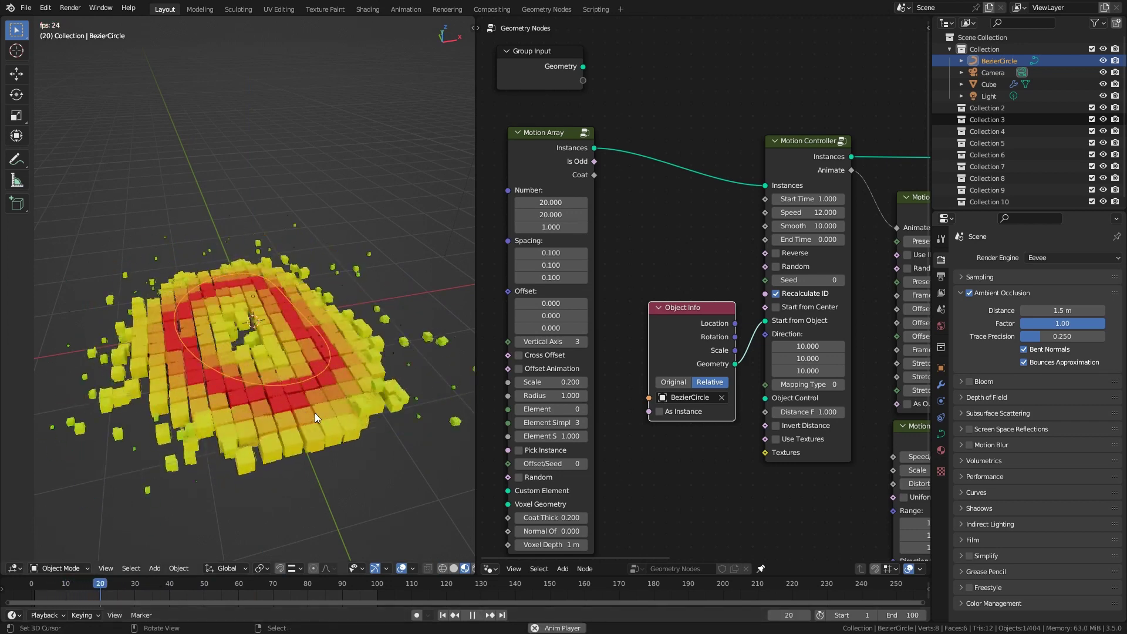
pyautogui.click(82, 582)
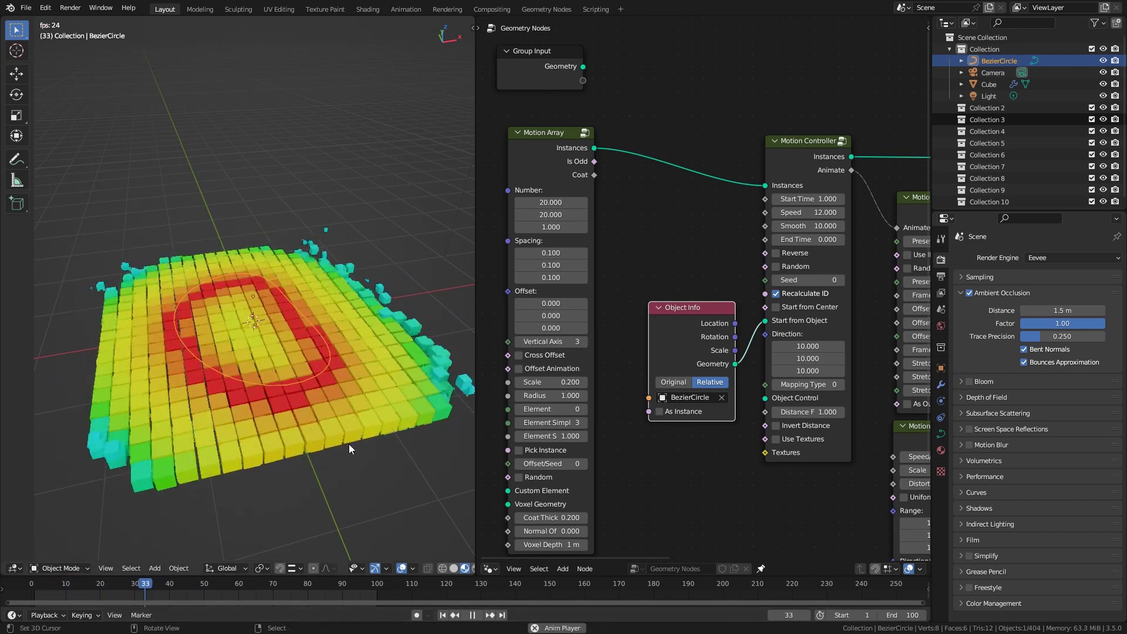
pyautogui.press('space')
pyautogui.keyDown('ctrl'); pyautogui.hscroll(2, 712, 237); pyautogui.keyUp('ctrl')
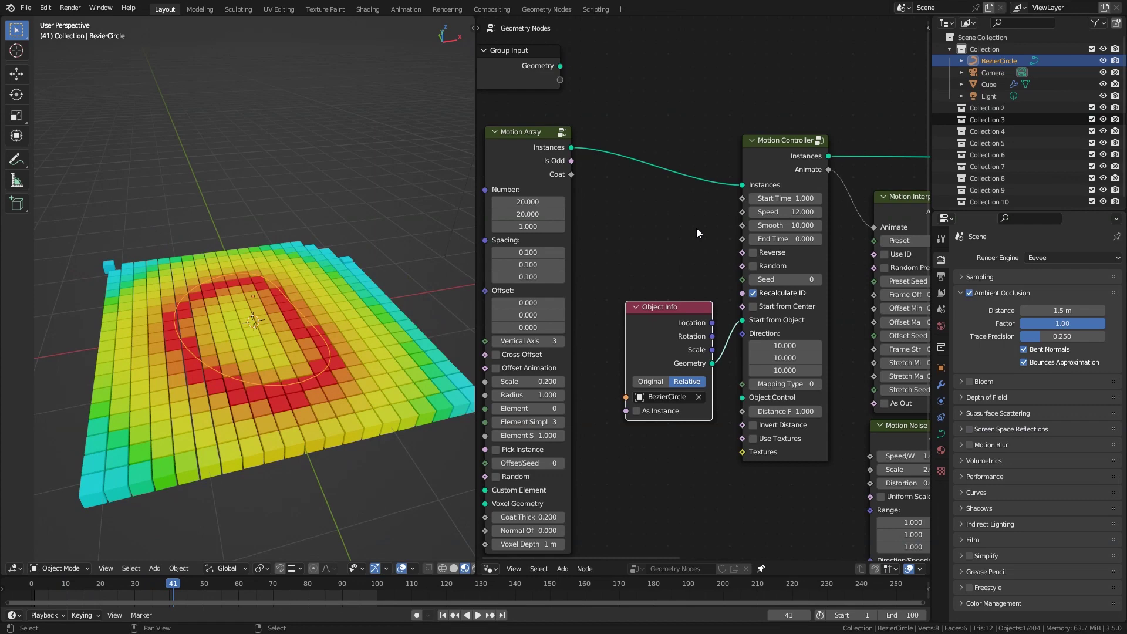
# Step: Delete Object Info and Motion Array, and feed a Grid node into Instances
pyautogui.press('x')
pyautogui.click(565, 203)
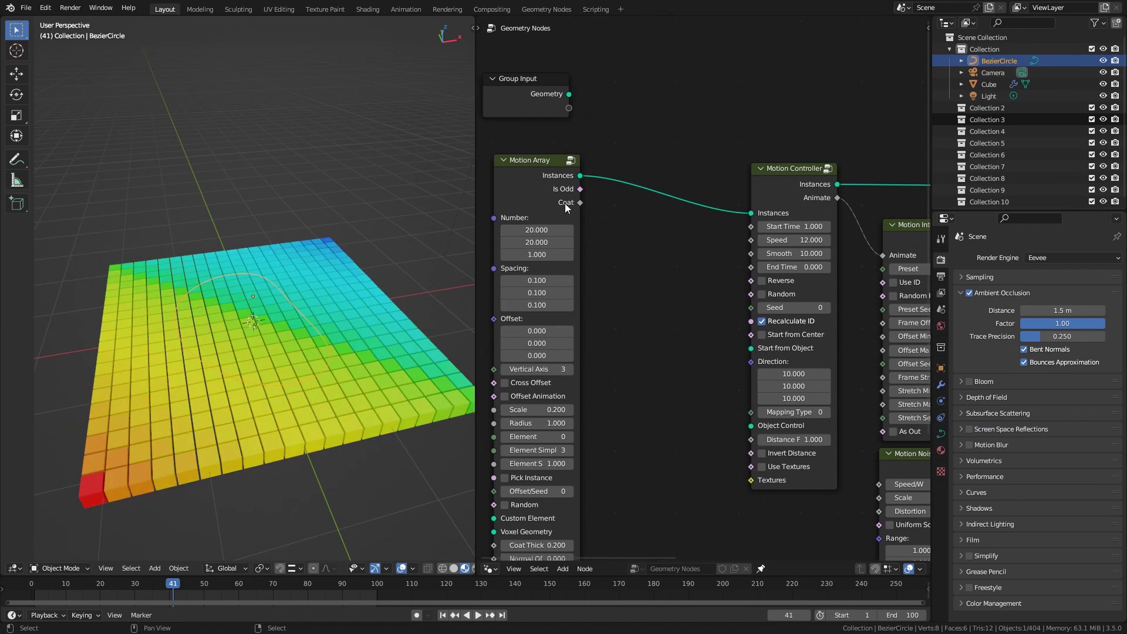
pyautogui.press('x')
pyautogui.moveTo(751, 213); pyautogui.dragTo(646, 241)
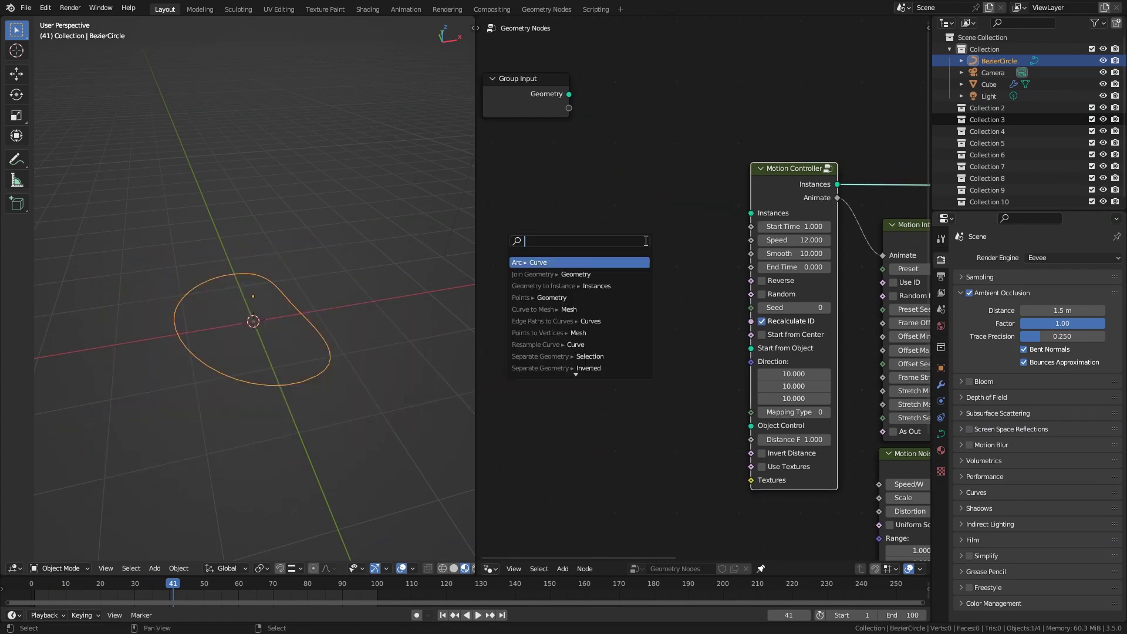
pyautogui.write('grid')
pyautogui.press('Return')
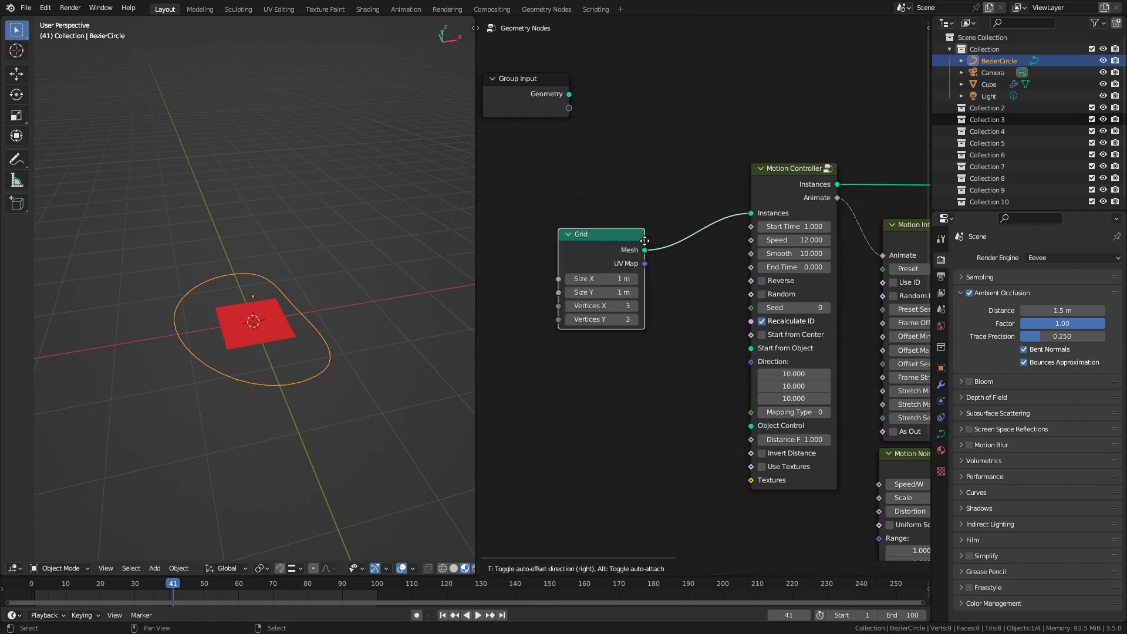
pyautogui.click(682, 225)
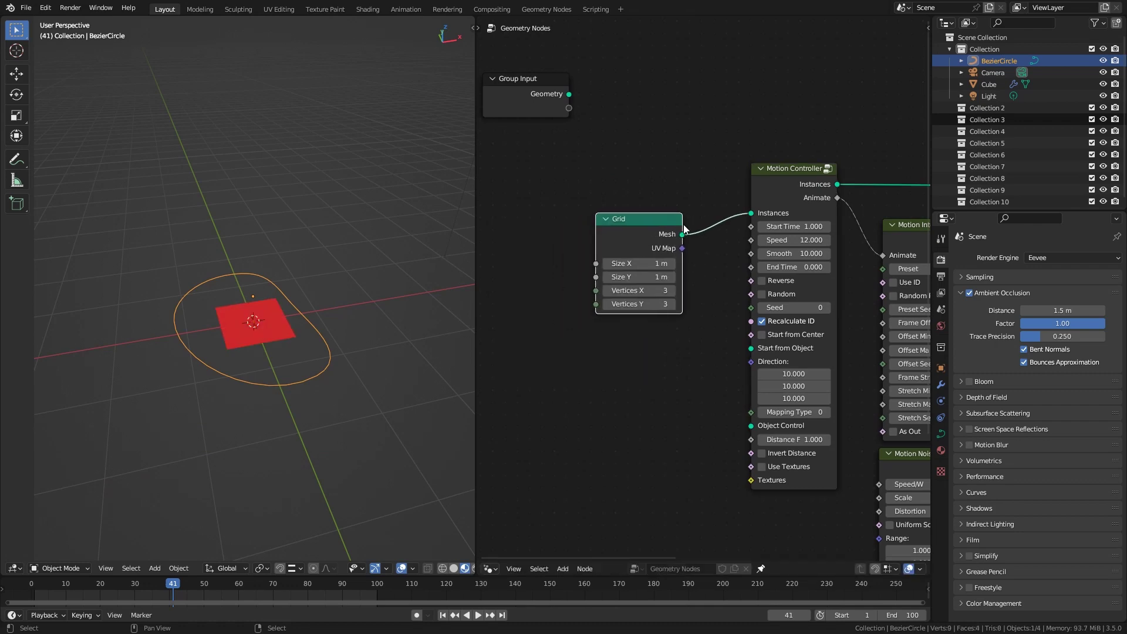
# Step: Delete the Bezier circle from the scene
pyautogui.press('x')
pyautogui.click(337, 363)
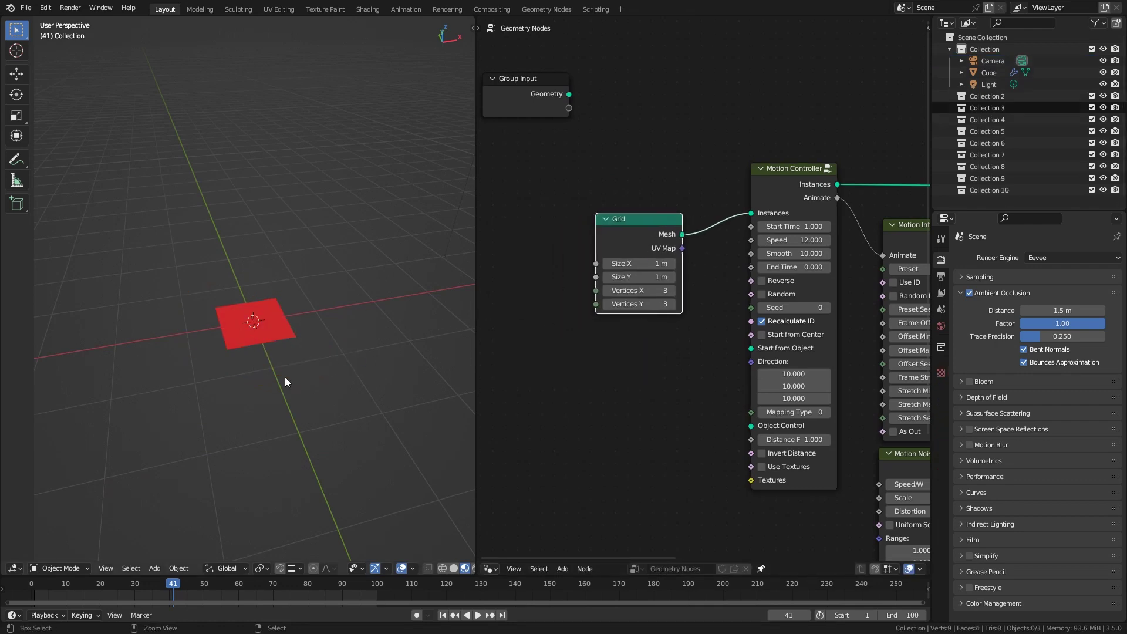
pyautogui.keyDown('ctrl'); pyautogui.hscroll(4, 782, 312); pyautogui.keyUp('ctrl')
pyautogui.keyDown('ctrl'); pyautogui.hscroll(4, 783, 312); pyautogui.keyUp('ctrl')
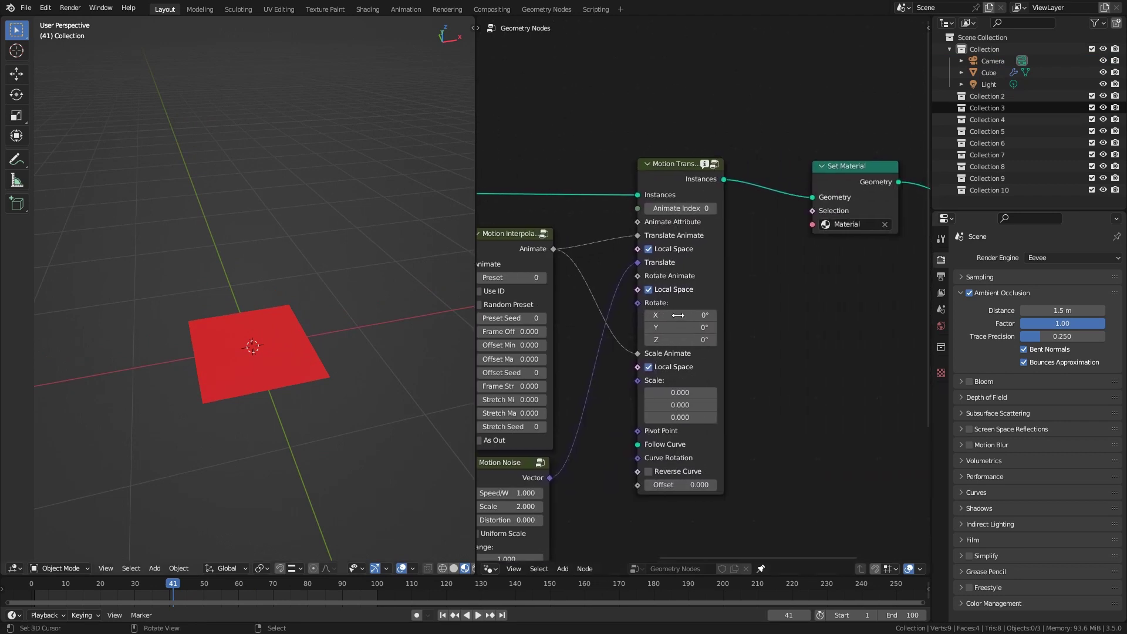
# Step: Dissolve Motion Transform, delete Motion Noise, and cut the viewer link
pyautogui.keyDown('ctrl'); pyautogui.keyDown('shift'); pyautogui.click(742, 192); pyautogui.keyUp('shift'); pyautogui.keyUp('ctrl')
pyautogui.keyDown('ctrl'); pyautogui.hscroll(-3, 667, 207); pyautogui.keyUp('ctrl')
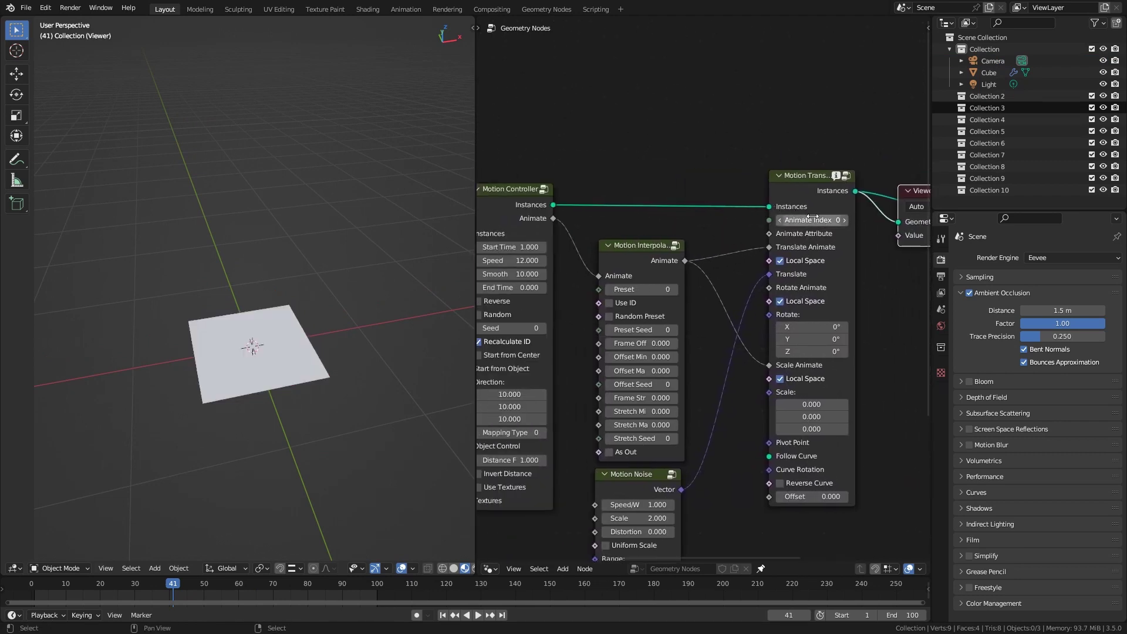
pyautogui.click(812, 186)
pyautogui.hotkey('ctrl', 'x')
pyautogui.click(643, 479)
pyautogui.press('x')
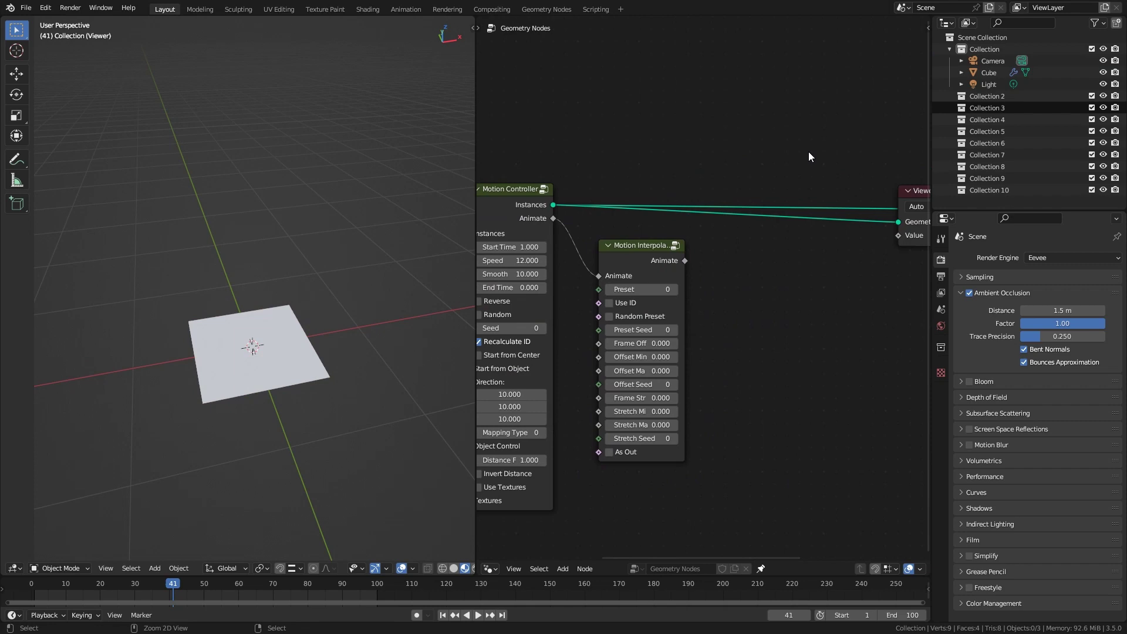
pyautogui.keyDown('ctrl'); pyautogui.moveTo(808, 151); pyautogui.dragTo(791, 251, button='right'); pyautogui.keyUp('ctrl')
pyautogui.moveTo(759, 257); pyautogui.dragTo(848, 260, button='middle')
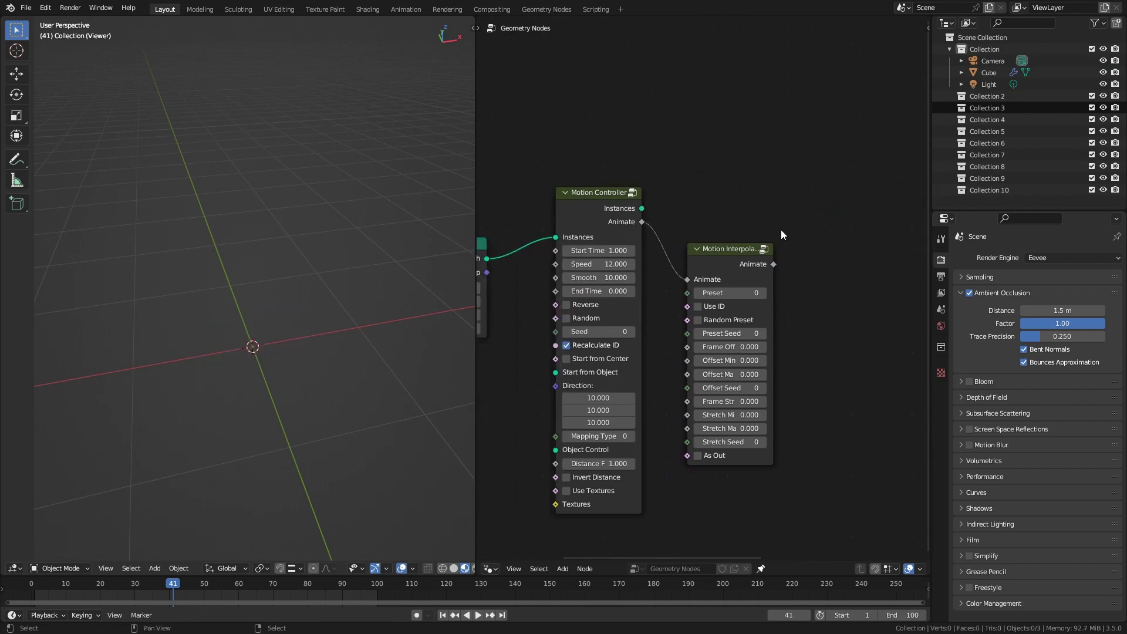
pyautogui.hotkey('shift', 'a')
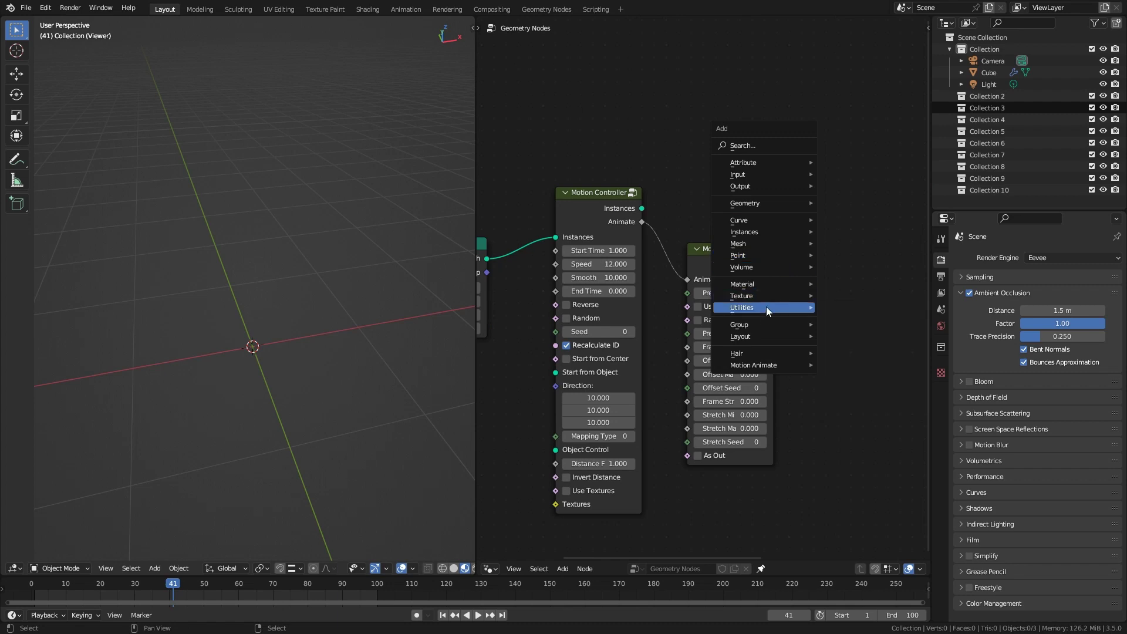
pyautogui.moveTo(763, 243)
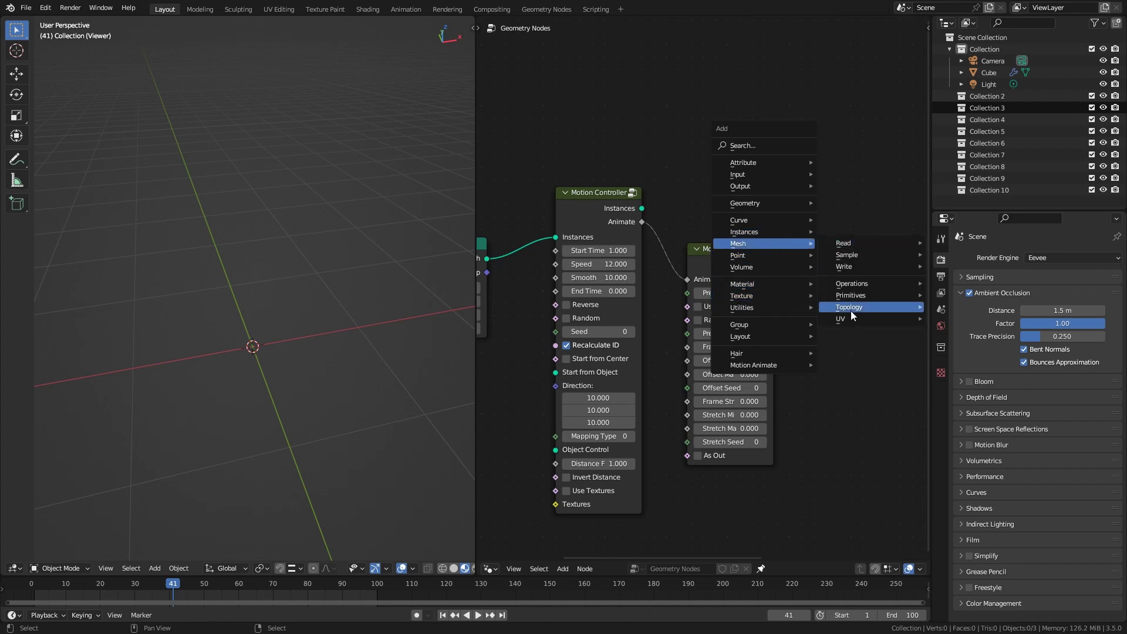
pyautogui.moveTo(852, 283)
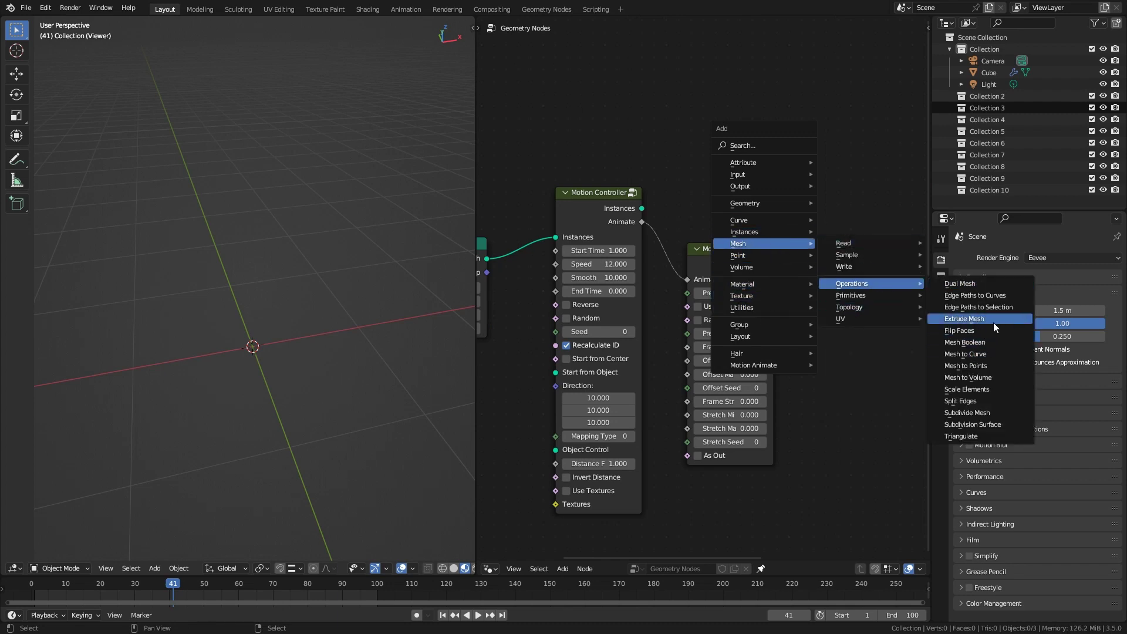
# Step: Add an Extrude Mesh node fed by Motion Controller, with Animate driving Offset Scale
pyautogui.click(993, 322)
pyautogui.click(821, 202)
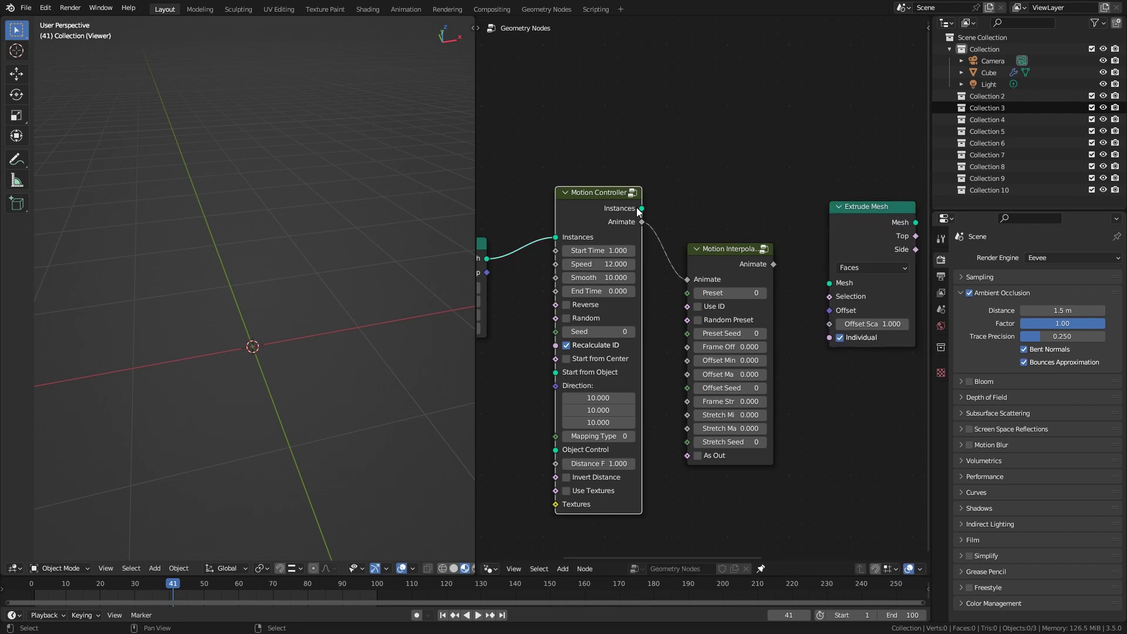
pyautogui.moveTo(640, 209); pyautogui.dragTo(829, 283)
pyautogui.moveTo(763, 263)
pyautogui.mouseDown()
pyautogui.moveTo(757, 312)
pyautogui.moveTo(829, 324)
pyautogui.mouseUp()
pyautogui.keyDown('ctrl'); pyautogui.keyDown('shift'); pyautogui.click(886, 225); pyautogui.keyUp('shift'); pyautogui.keyUp('ctrl')
# Step: Set the Grid node's Vertices X and Y to 10
pyautogui.moveTo(256, 250); pyautogui.dragTo(322, 269, button='middle')
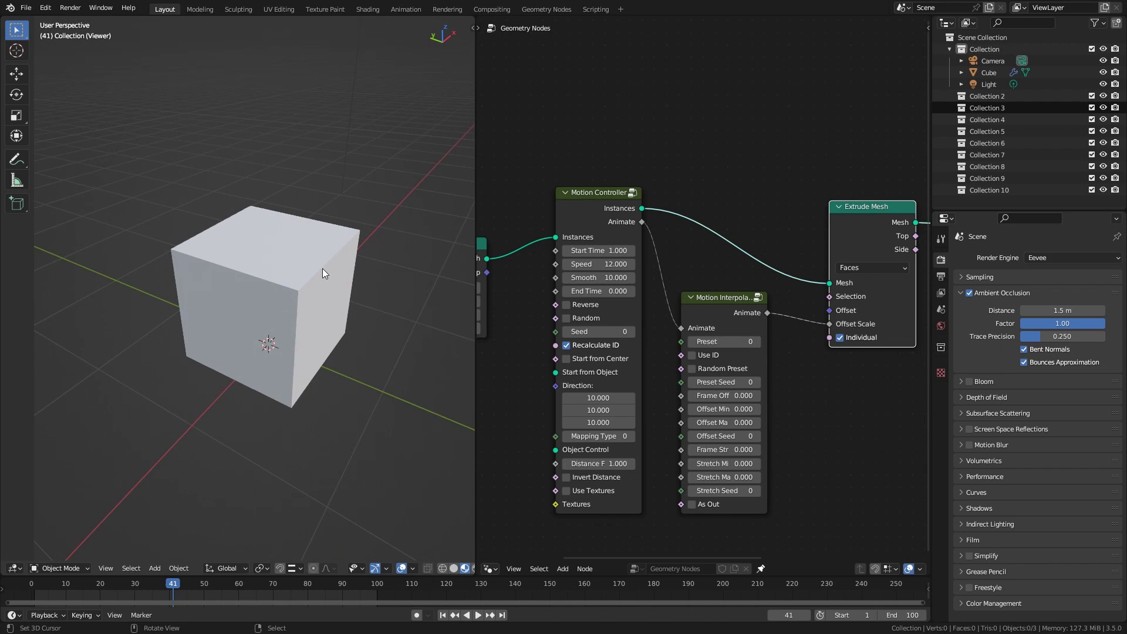
pyautogui.moveTo(492, 301); pyautogui.dragTo(647, 299, button='middle')
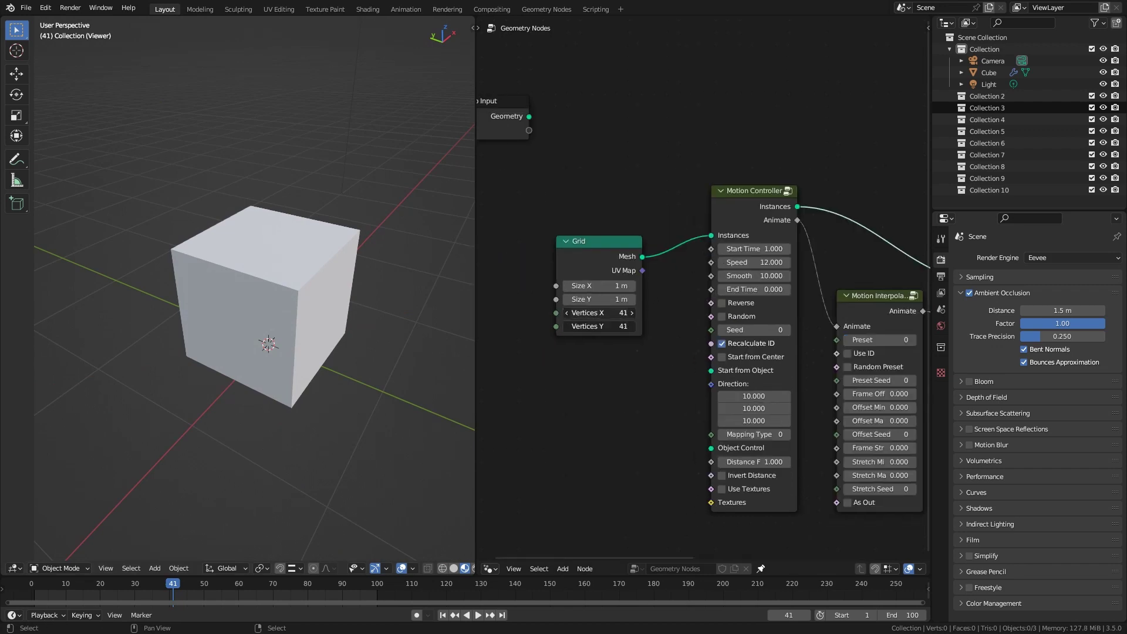
pyautogui.moveTo(598, 313); pyautogui.dragTo(600, 327)
pyautogui.click(602, 316)
pyautogui.write('10')
pyautogui.press('Return')
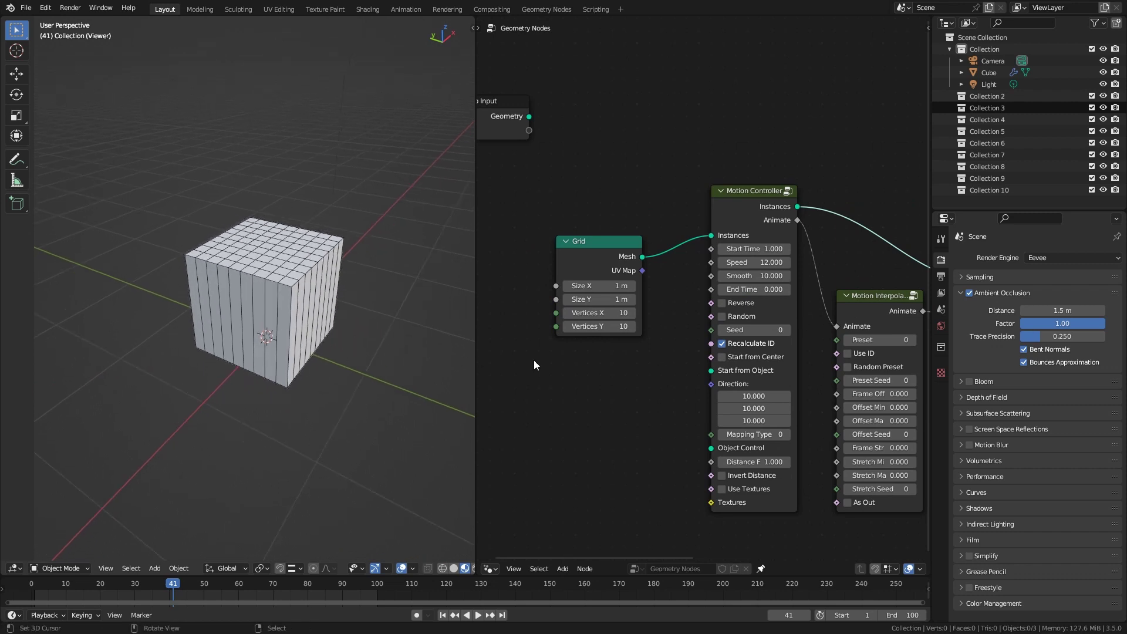
# Step: Tidy the Extrude Mesh node, then play the extrusion preview and stop at frame 33
pyautogui.moveTo(533, 360); pyautogui.dragTo(843, 363, button='middle')
pyautogui.moveTo(787, 217); pyautogui.dragTo(818, 191)
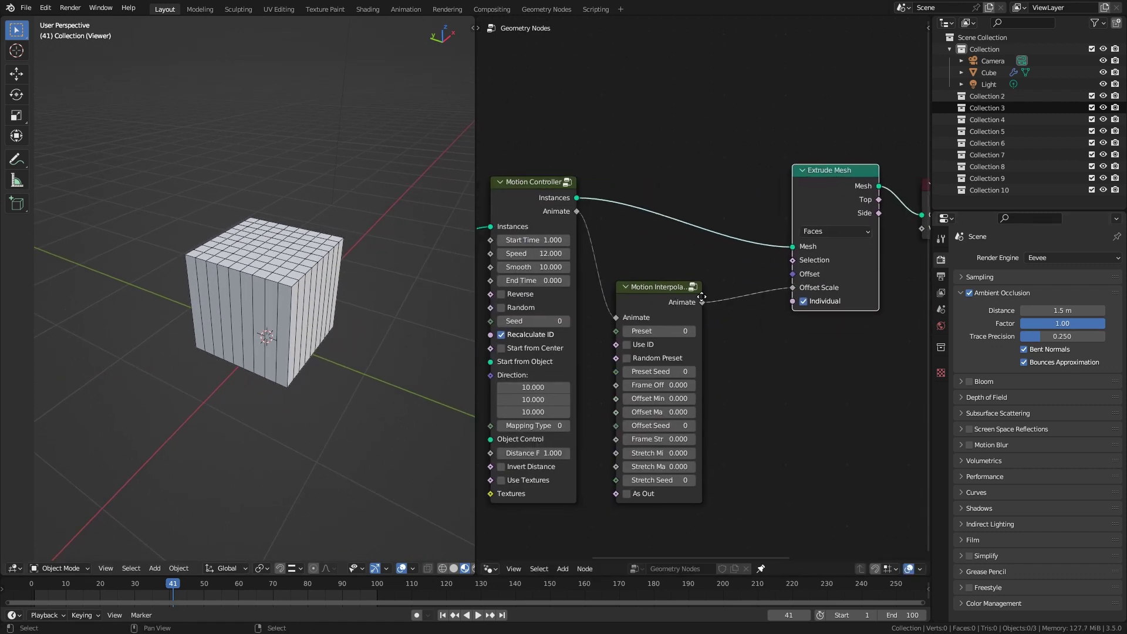
pyautogui.moveTo(687, 299); pyautogui.dragTo(737, 291, button='middle')
pyautogui.moveTo(168, 583); pyautogui.dragTo(44, 582)
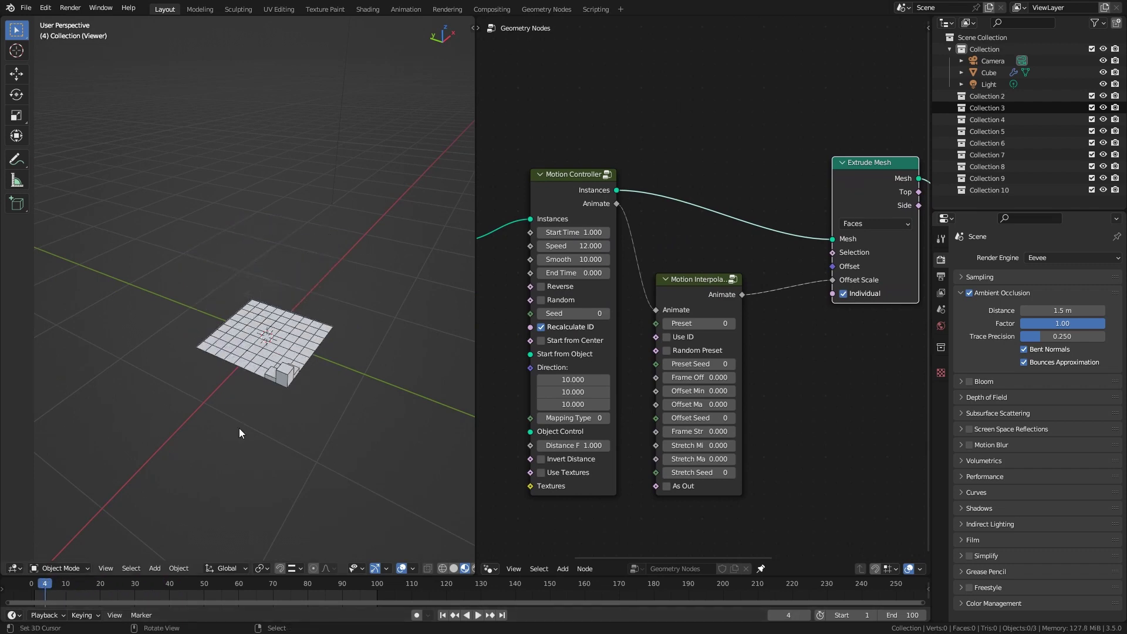
pyautogui.moveTo(238, 428)
pyautogui.mouseDown(button='middle')
pyautogui.moveTo(126, 350)
pyautogui.moveTo(233, 373)
pyautogui.moveTo(265, 301)
pyautogui.mouseUp(button='middle')
pyautogui.press('space')
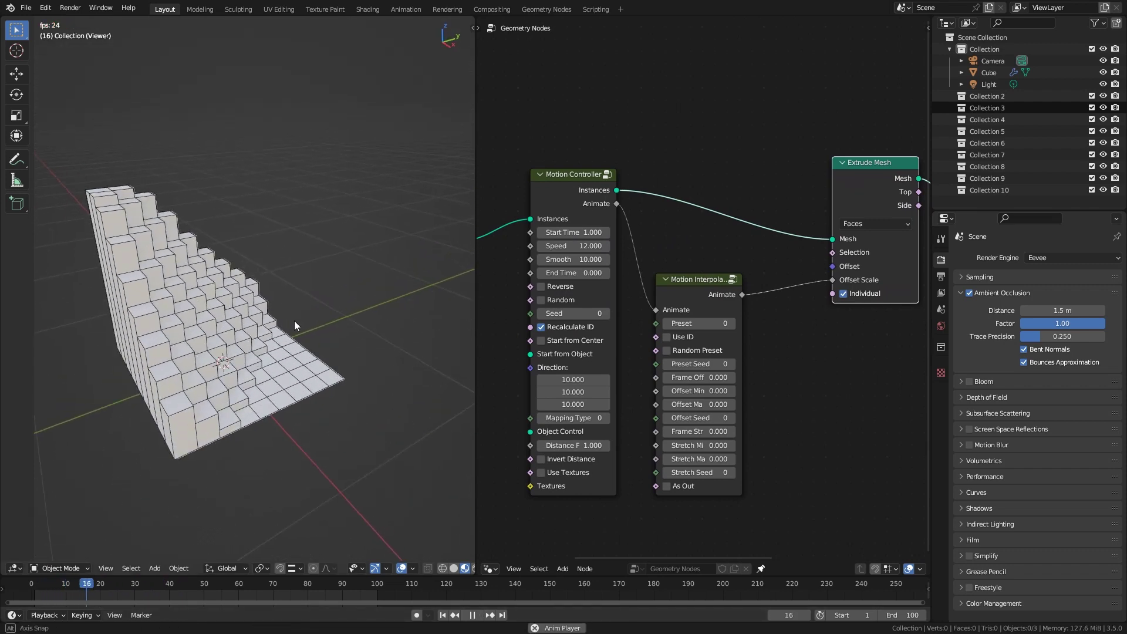
pyautogui.moveTo(171, 584); pyautogui.dragTo(94, 584)
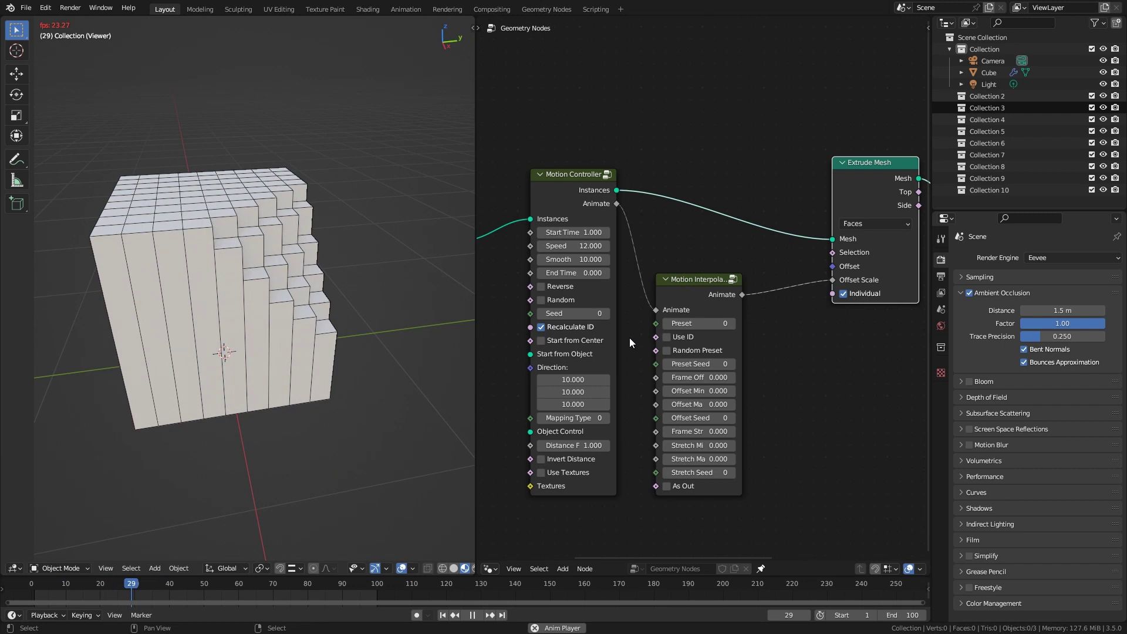
pyautogui.press('space')
pyautogui.moveTo(782, 309); pyautogui.dragTo(732, 313, button='middle')
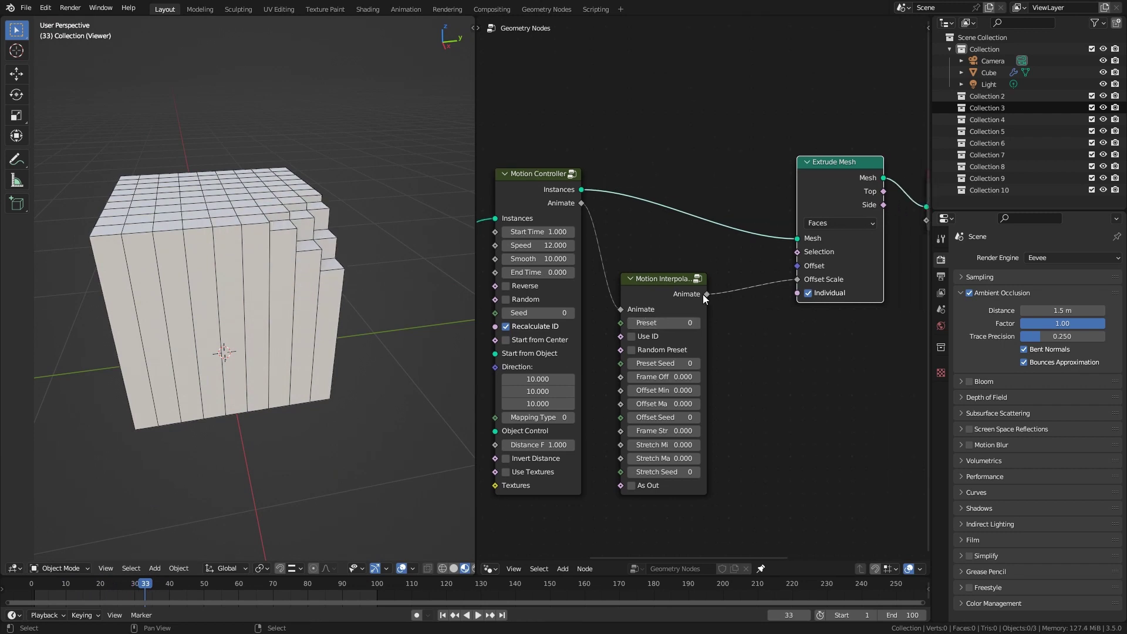
pyautogui.moveTo(706, 294); pyautogui.dragTo(738, 344)
# Step: Add a Multiply Math node from Animate and link its Value into Extrude Mesh Offset Scale
pyautogui.write('mat')
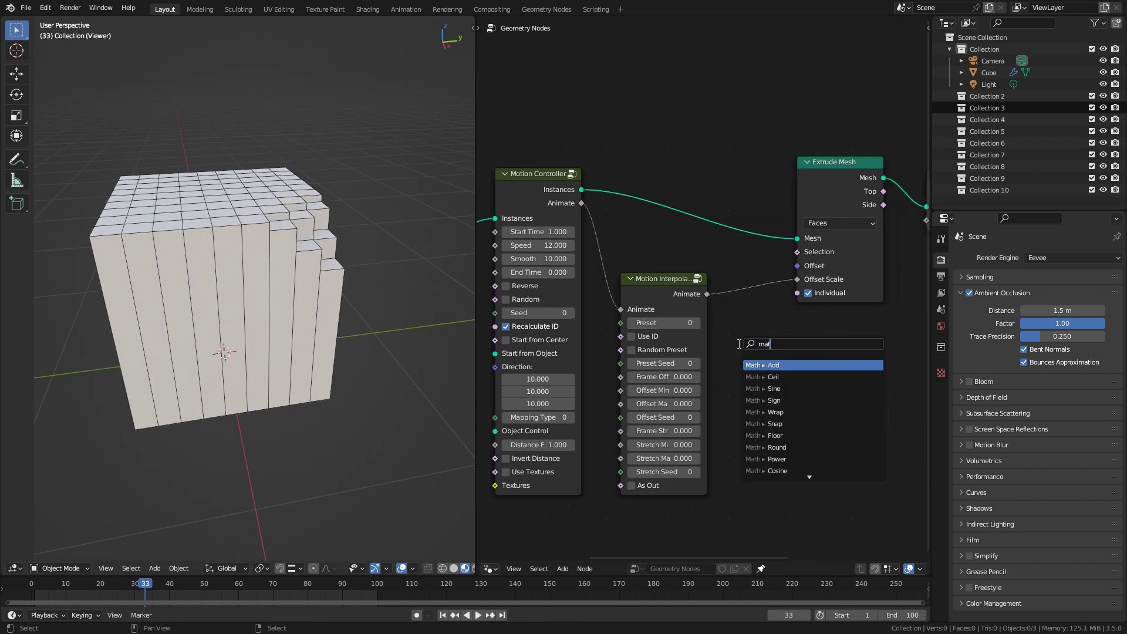
pyautogui.press('Return')
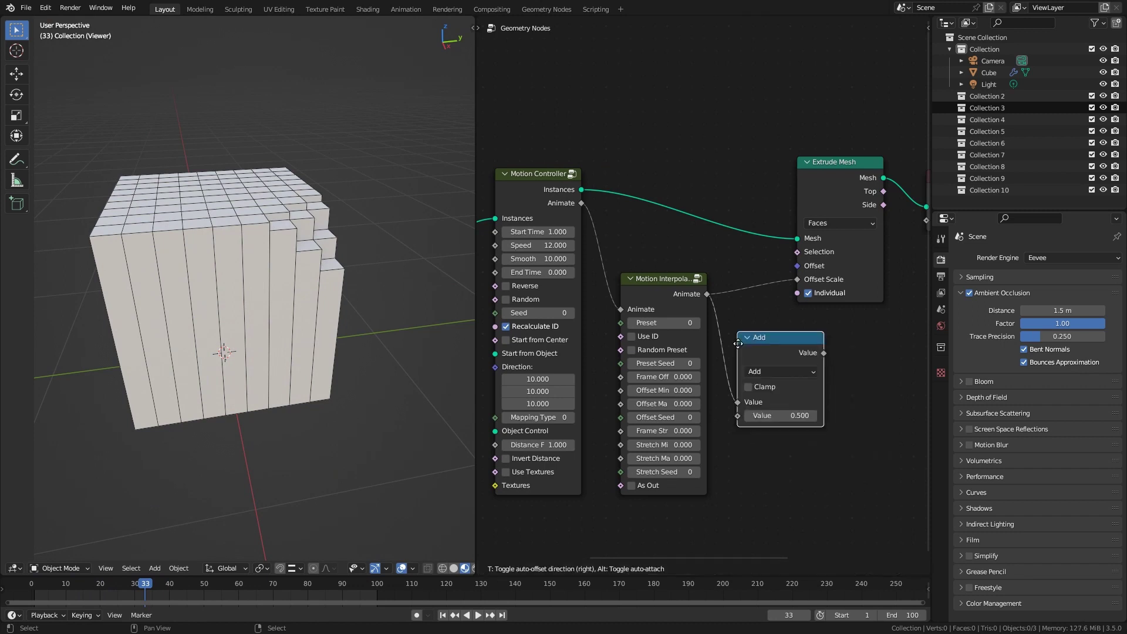
pyautogui.click(739, 344)
pyautogui.click(763, 371)
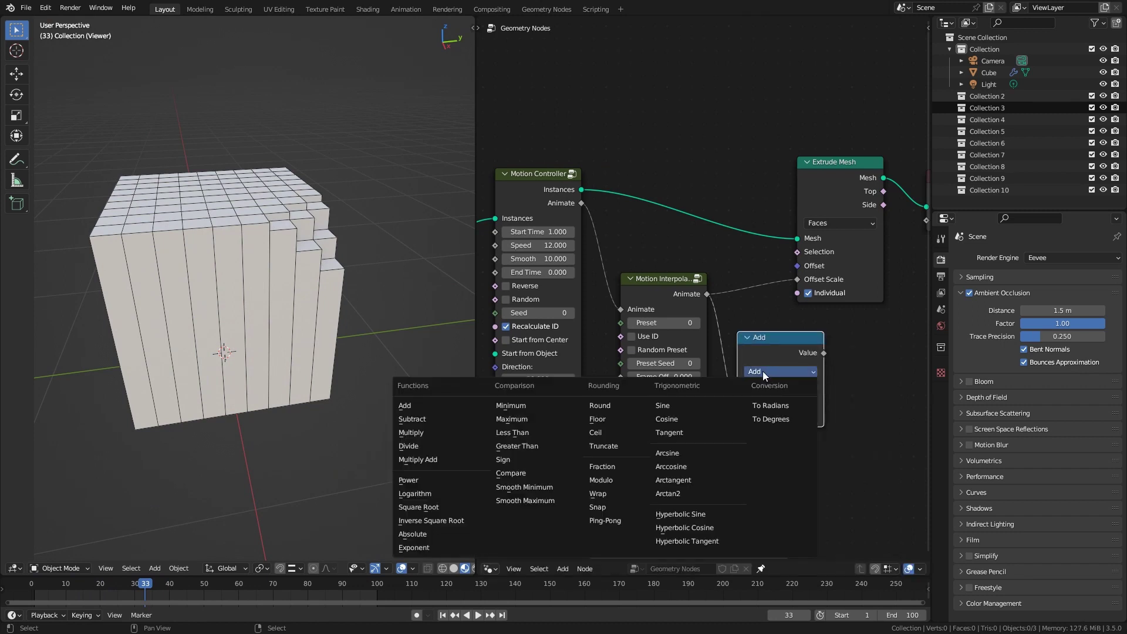
pyautogui.click(446, 430)
pyautogui.moveTo(824, 353); pyautogui.dragTo(798, 279)
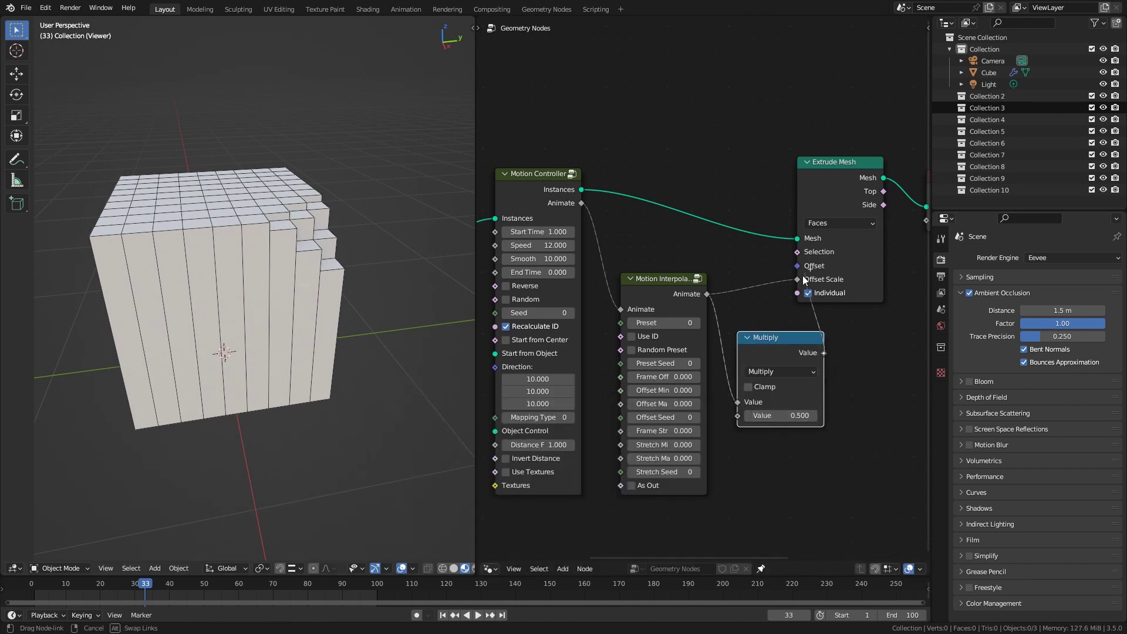
# Step: Play the animation from the start to preview the shorter, stepped columns
pyautogui.hotkey('shift', 'Left')
pyautogui.press('space')
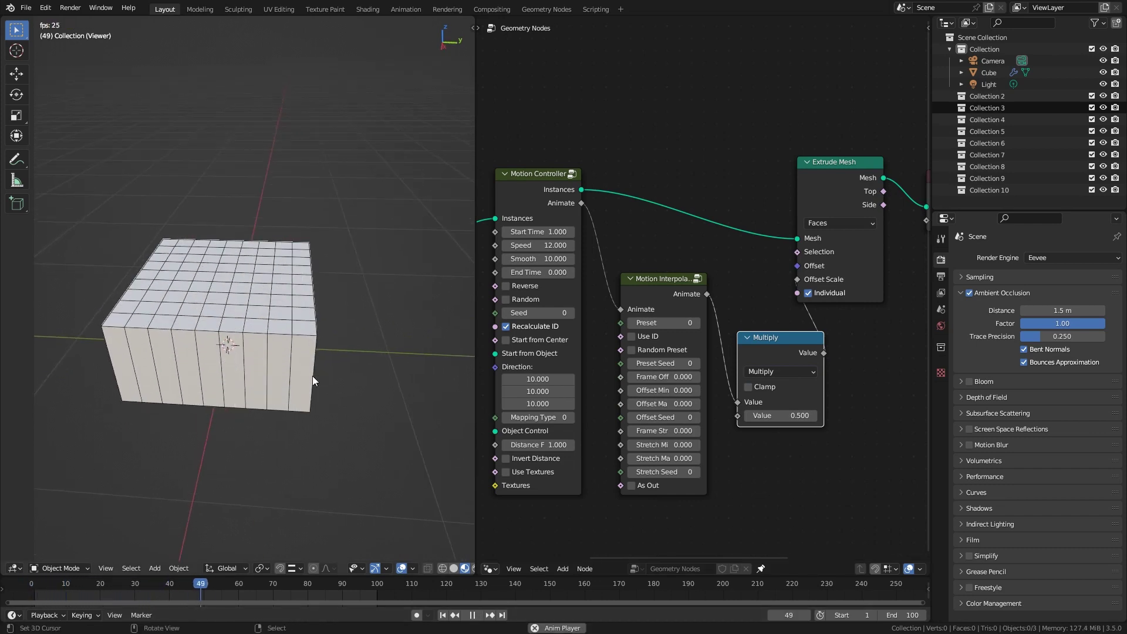
pyautogui.click(20, 579)
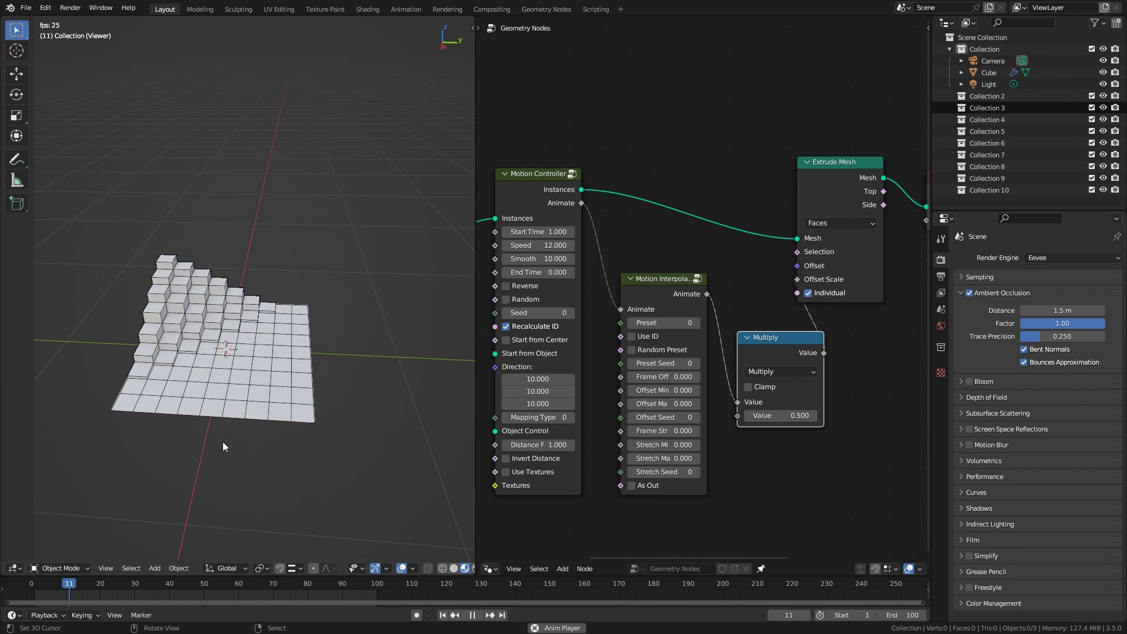
pyautogui.press('space')
# Step: Raise the Motion Interpolation Preset to 5 and replay the animation from the first frame
pyautogui.moveTo(668, 330); pyautogui.dragTo(734, 318, button='middle')
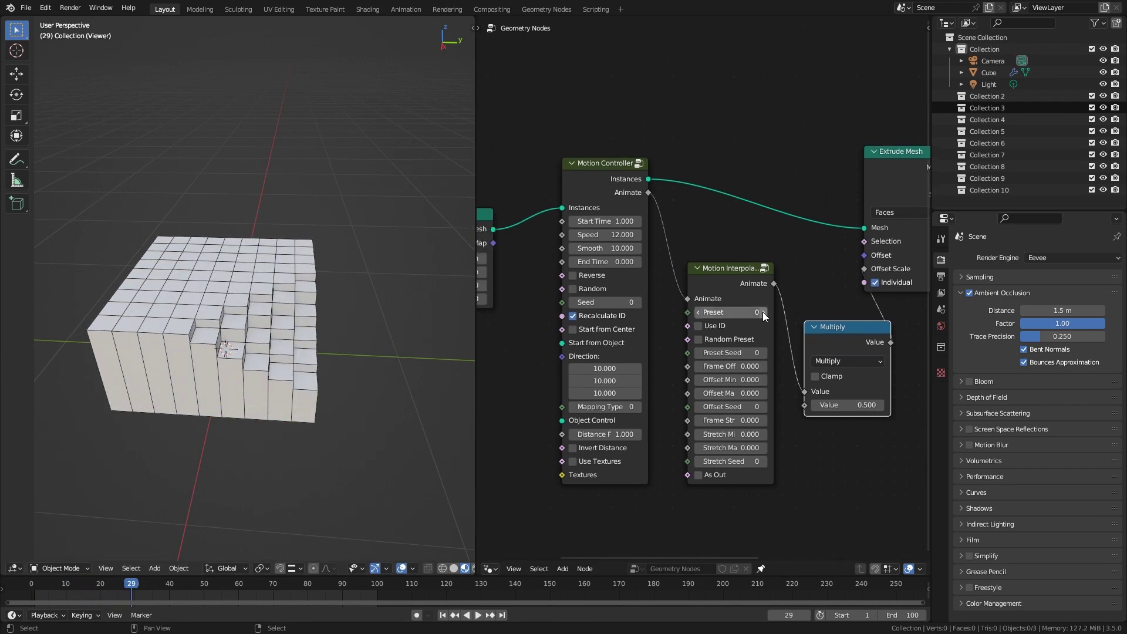
pyautogui.click(762, 312)
pyautogui.click(762, 311)
pyautogui.click(763, 311)
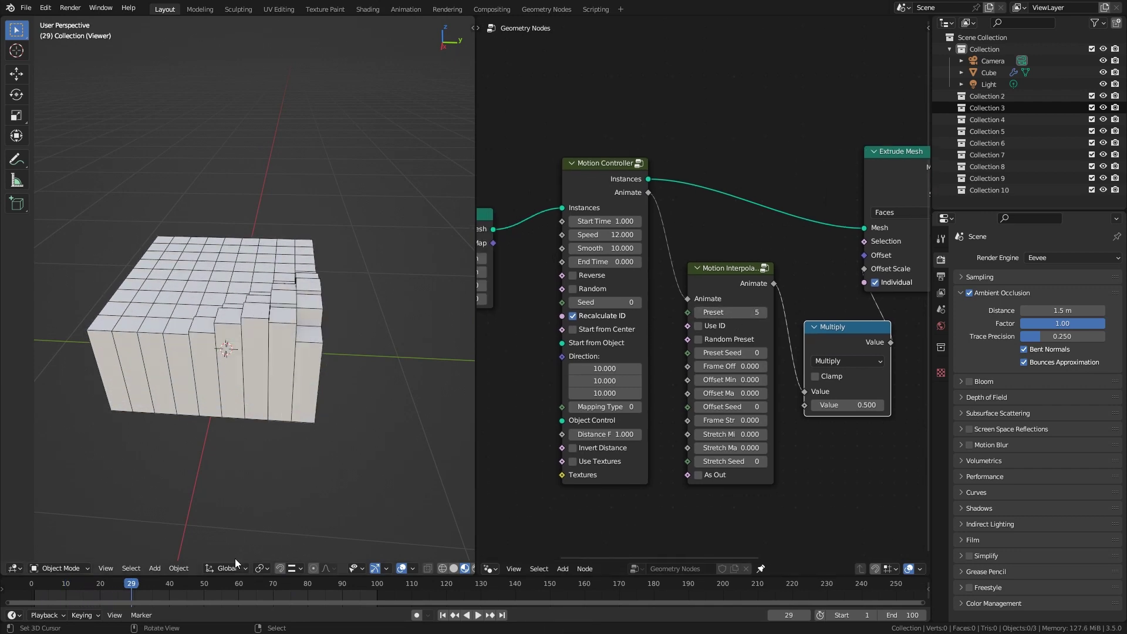
pyautogui.hotkey('shift', 'Left')
pyautogui.press('space')
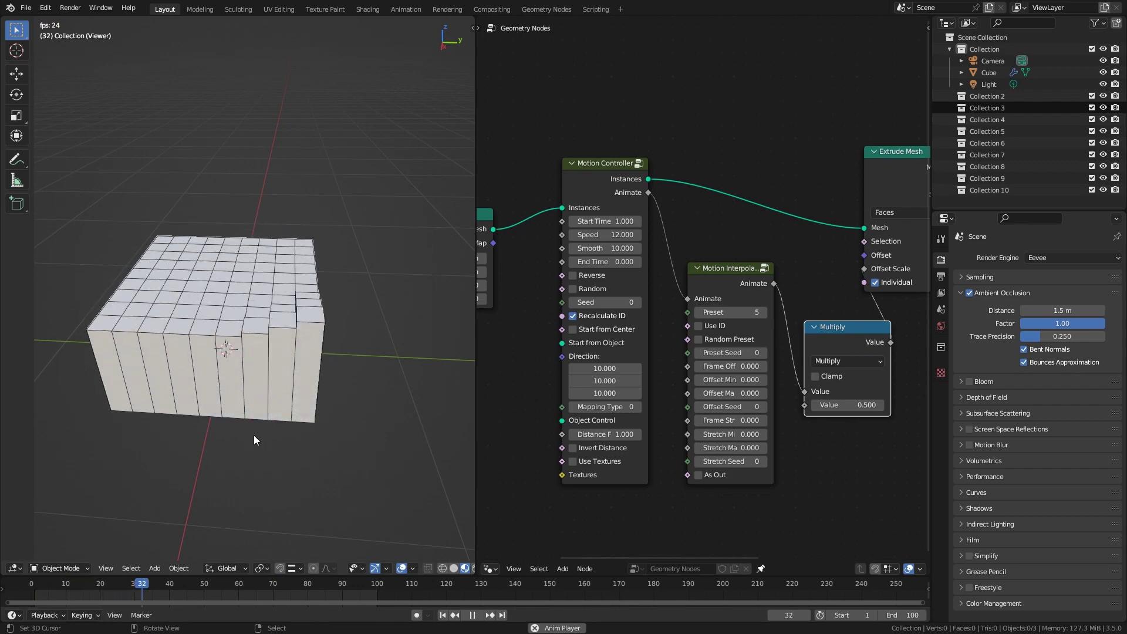
pyautogui.hotkey('shift', 'Left')
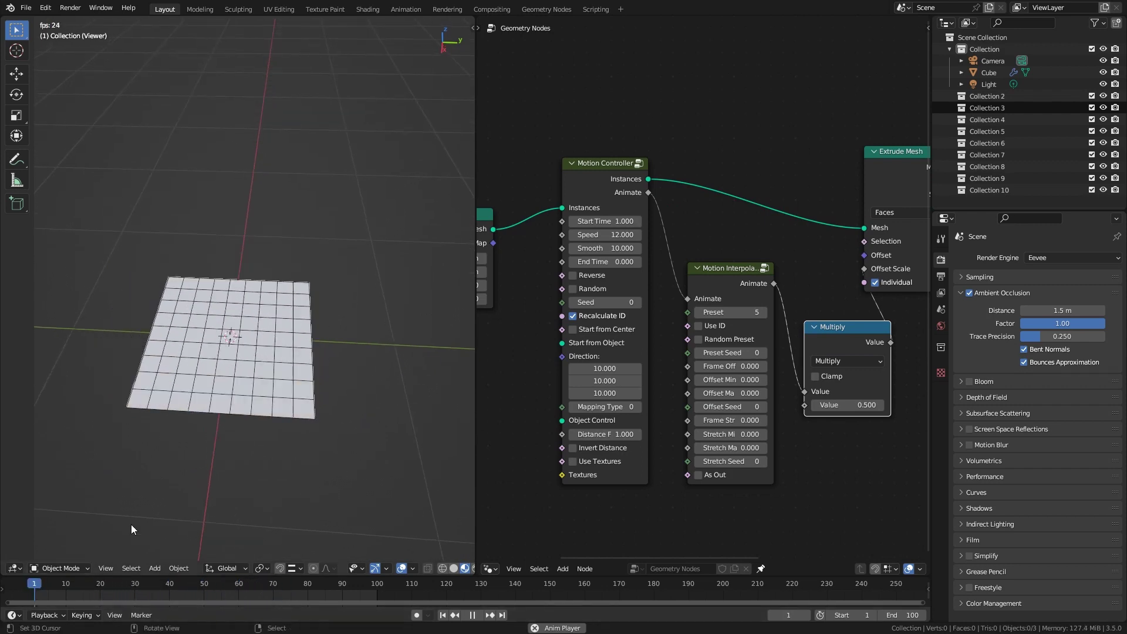
# Step: Enable Random and disable Recalculate ID, preview the scattered columns, then select the Grid node
pyautogui.click(587, 290)
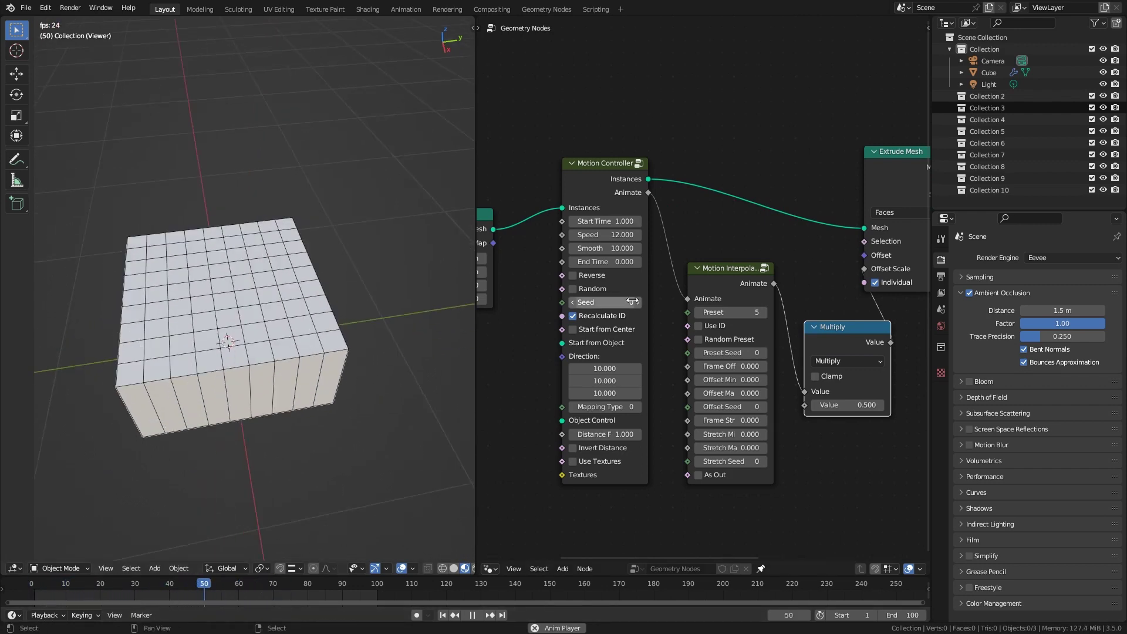
pyautogui.hotkey('shift', 'Left')
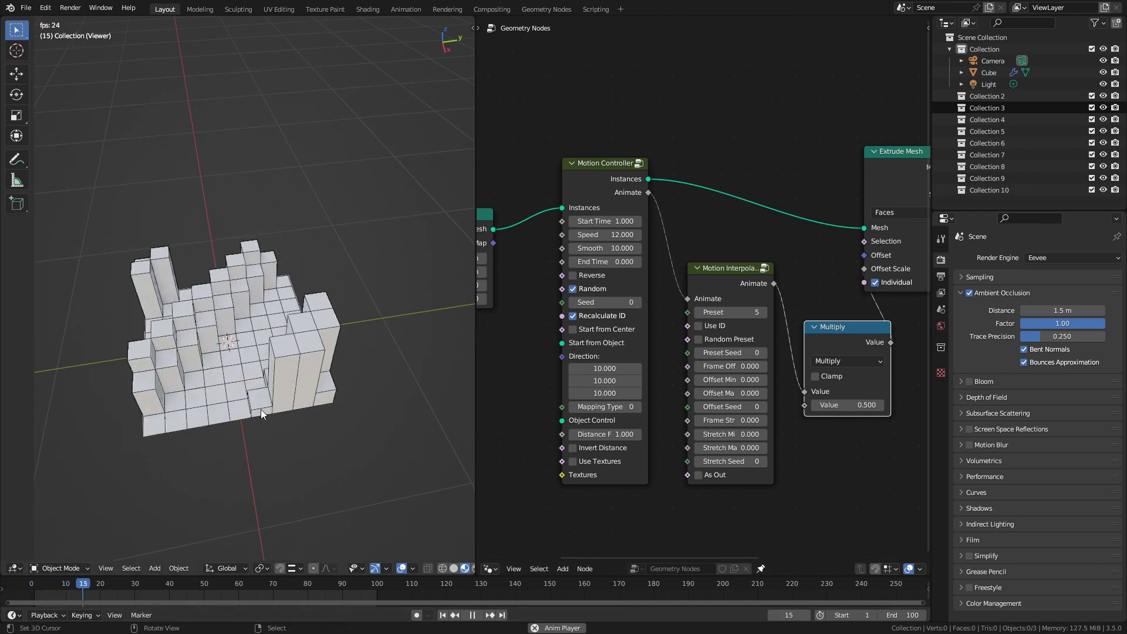
pyautogui.click(584, 316)
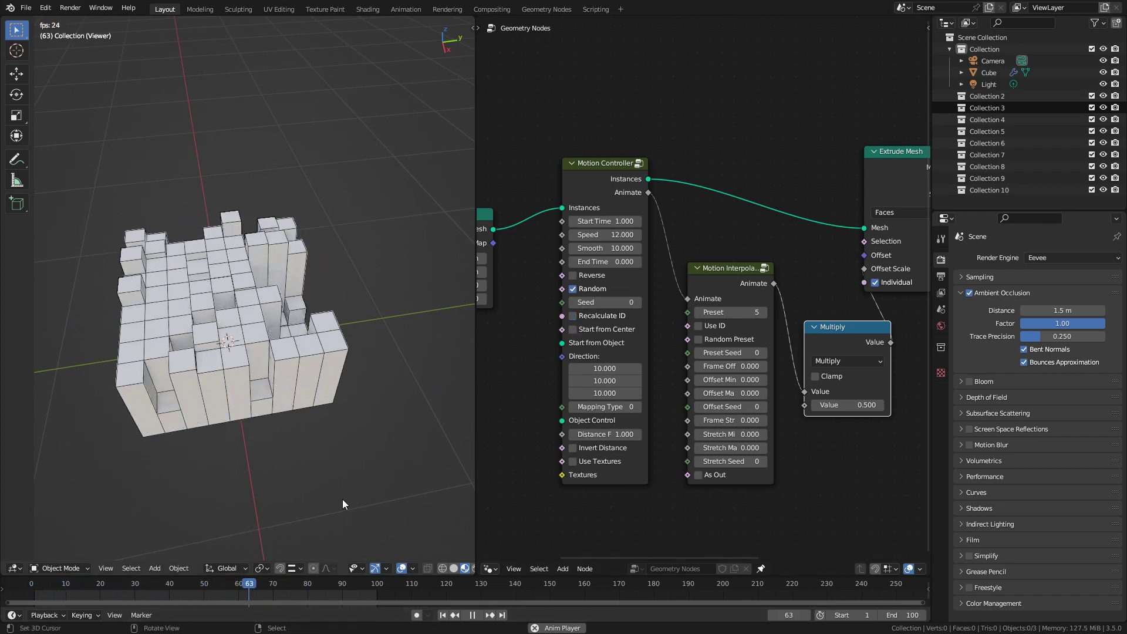
pyautogui.moveTo(205, 546); pyautogui.dragTo(188, 509, button='middle')
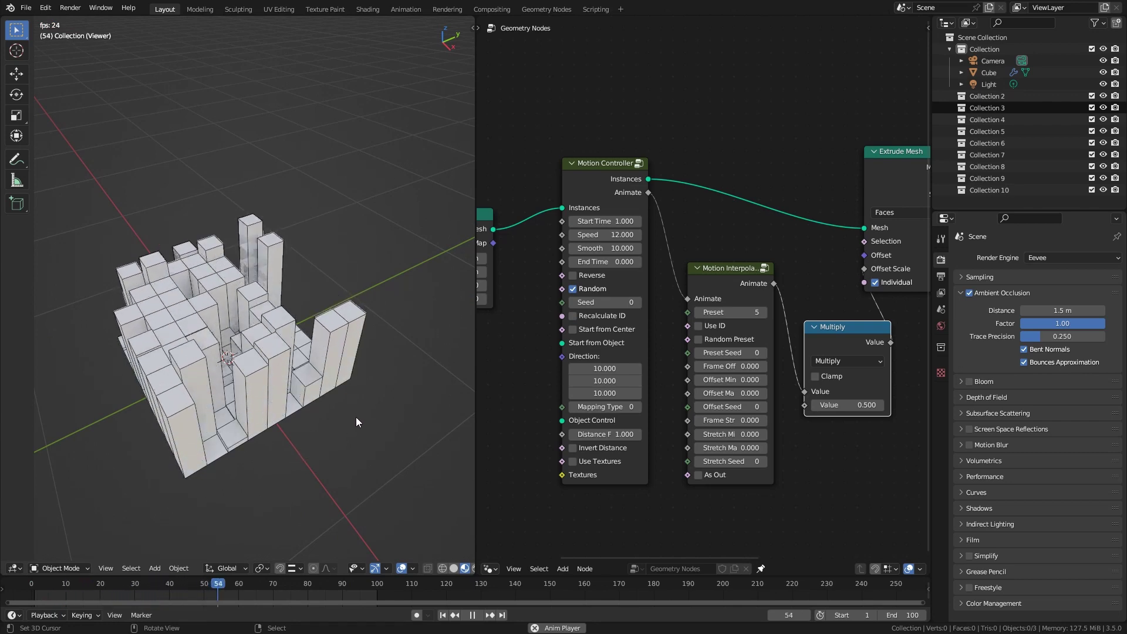
pyautogui.press('space')
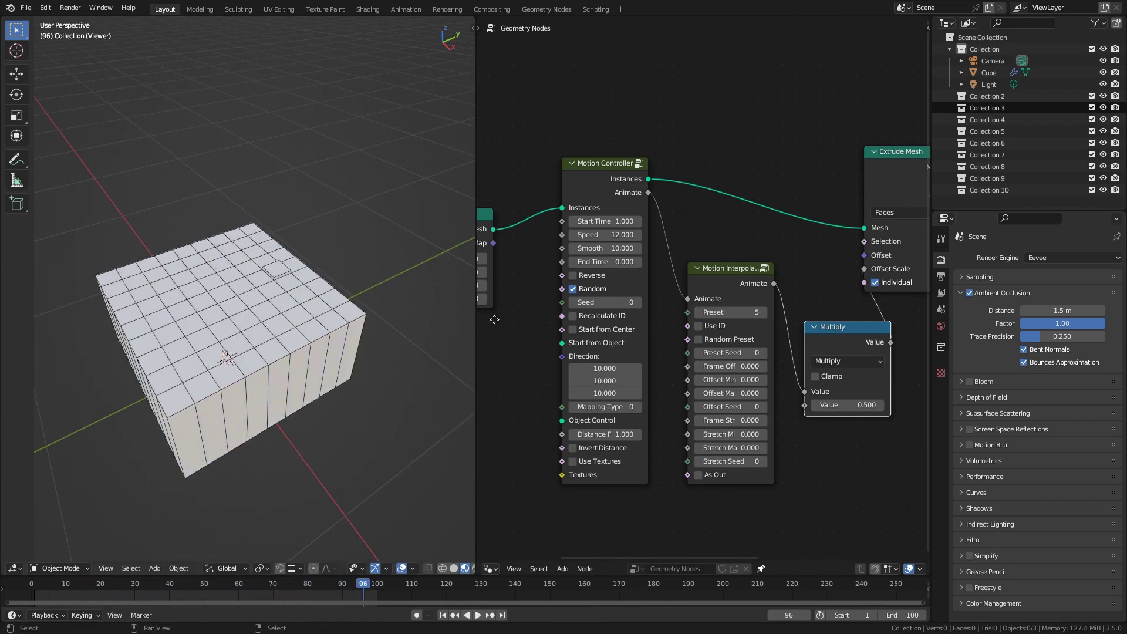
pyautogui.moveTo(484, 264); pyautogui.dragTo(667, 267, button='middle')
pyautogui.click(605, 231)
# Step: Delete the Grid and connect a new Ico Sphere mesh into the Motion Controller Instances
pyautogui.press('x')
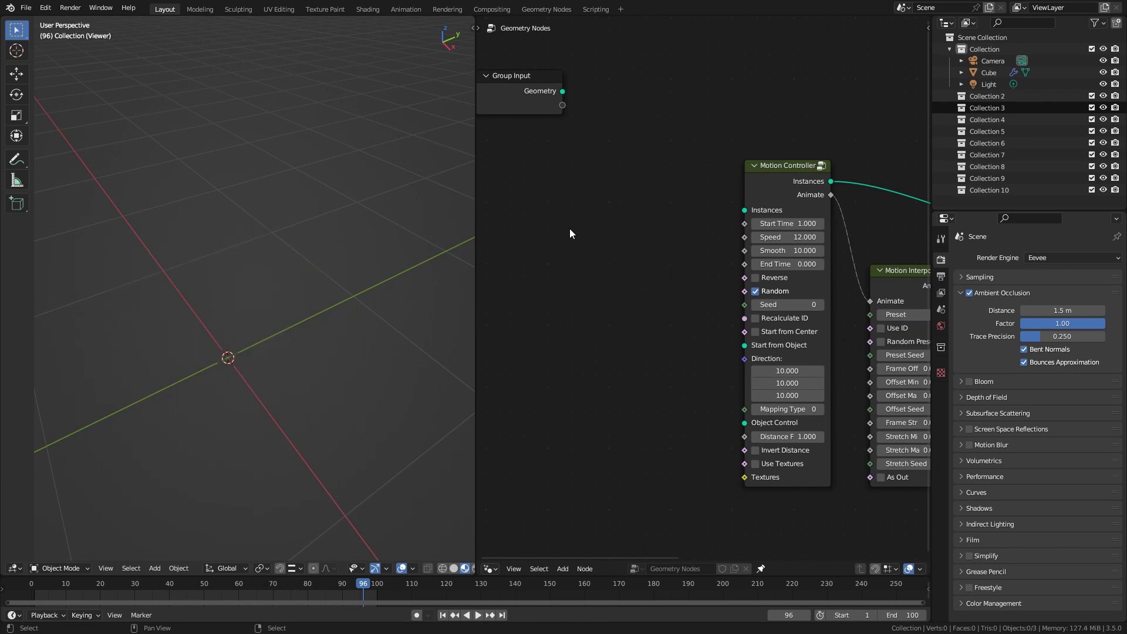
pyautogui.hotkey('shift', 'a')
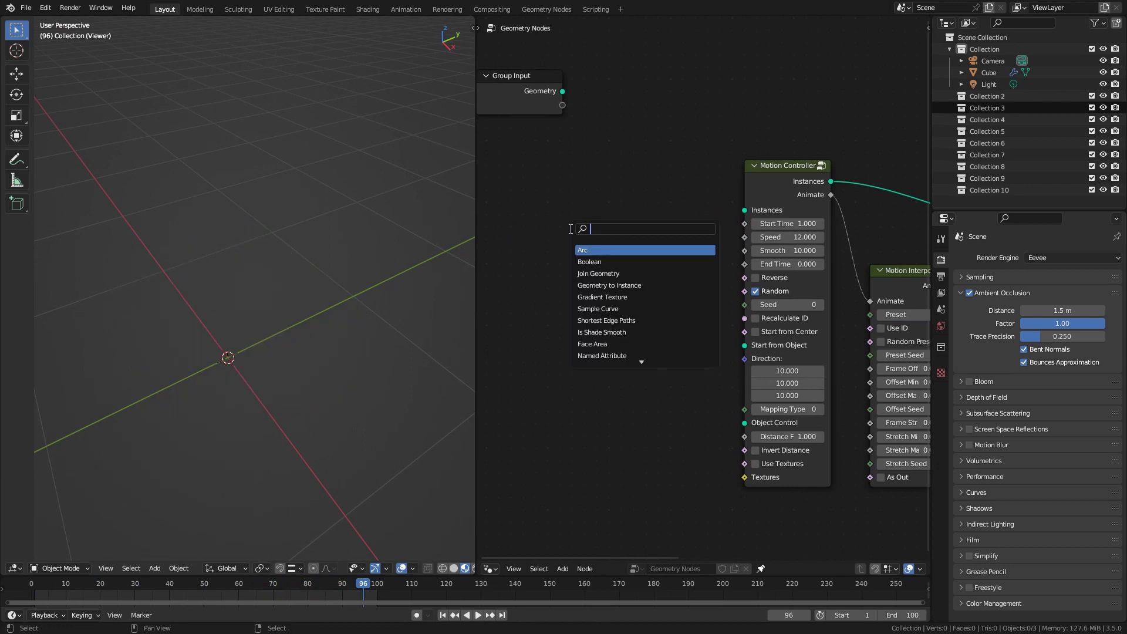
pyautogui.write('ic')
pyautogui.press('Return')
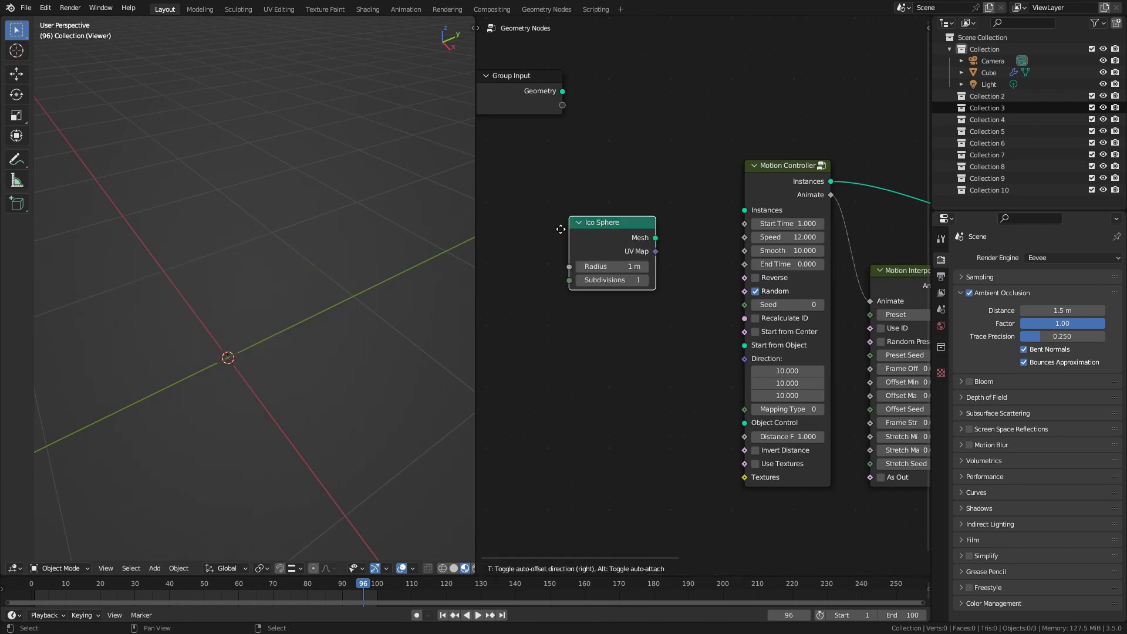
pyautogui.click(523, 231)
pyautogui.moveTo(737, 215); pyautogui.dragTo(743, 210)
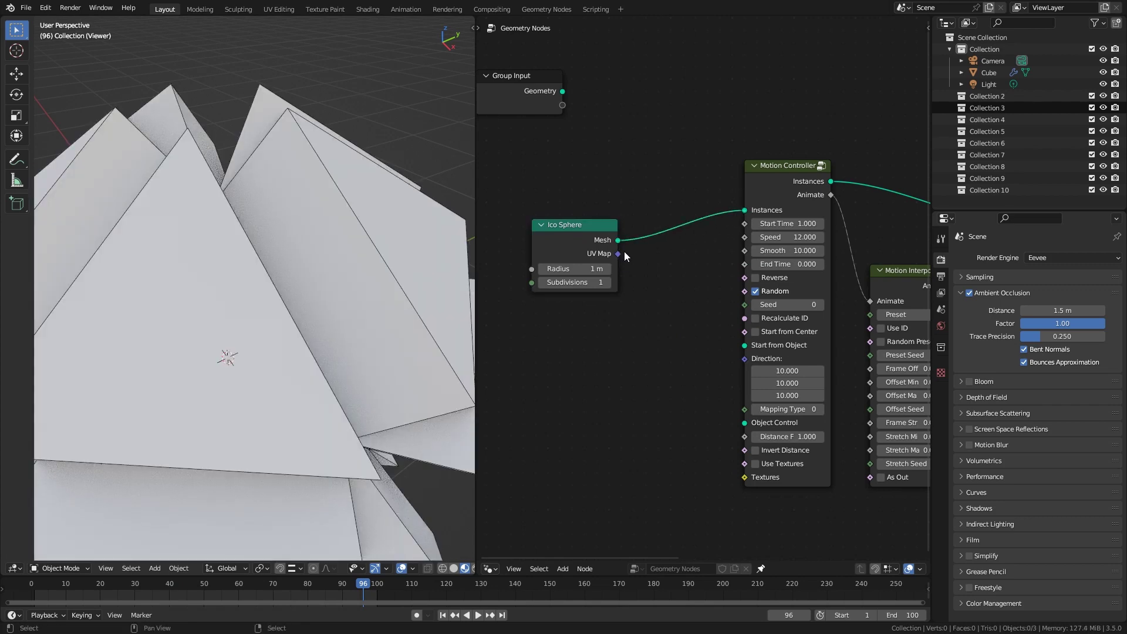
# Step: Set the Ico Sphere subdivisions to 3 and move the node aside
pyautogui.click(607, 281)
pyautogui.click(607, 280)
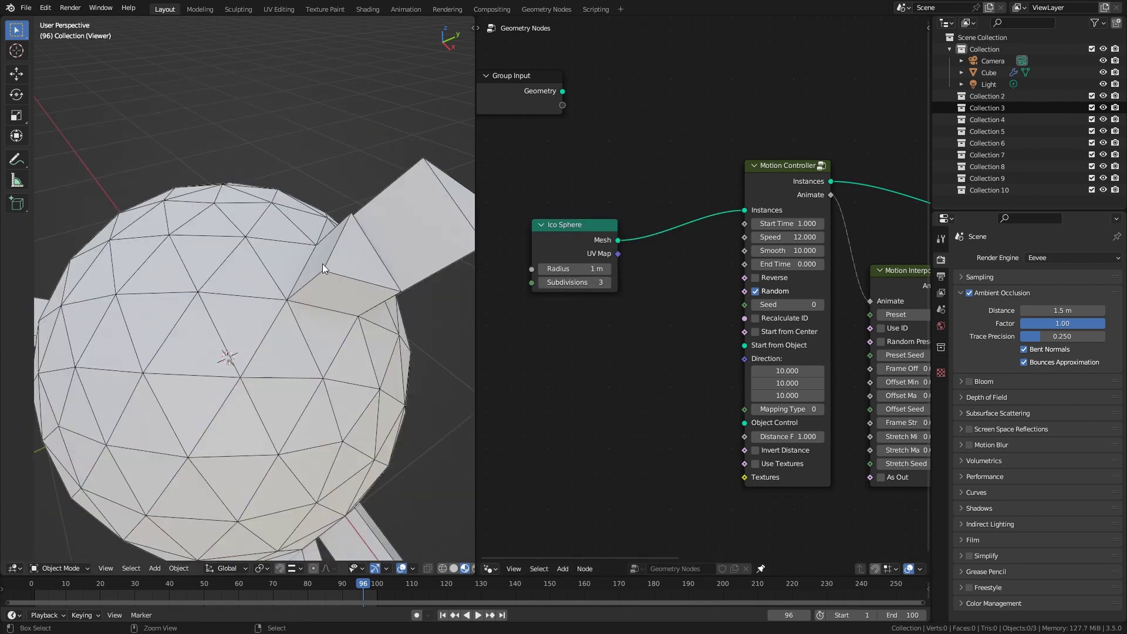
pyautogui.scroll(-4, 322, 263)
pyautogui.scroll(-2, 294, 367)
pyautogui.moveTo(575, 244); pyautogui.dragTo(520, 235)
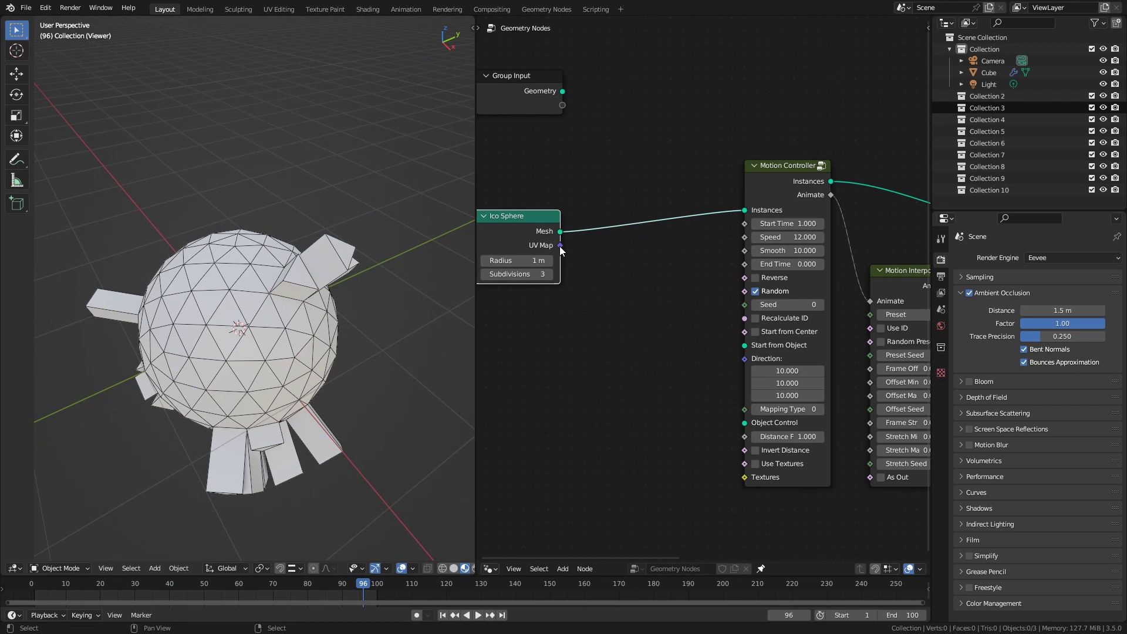
pyautogui.hotkey('shift', 'a')
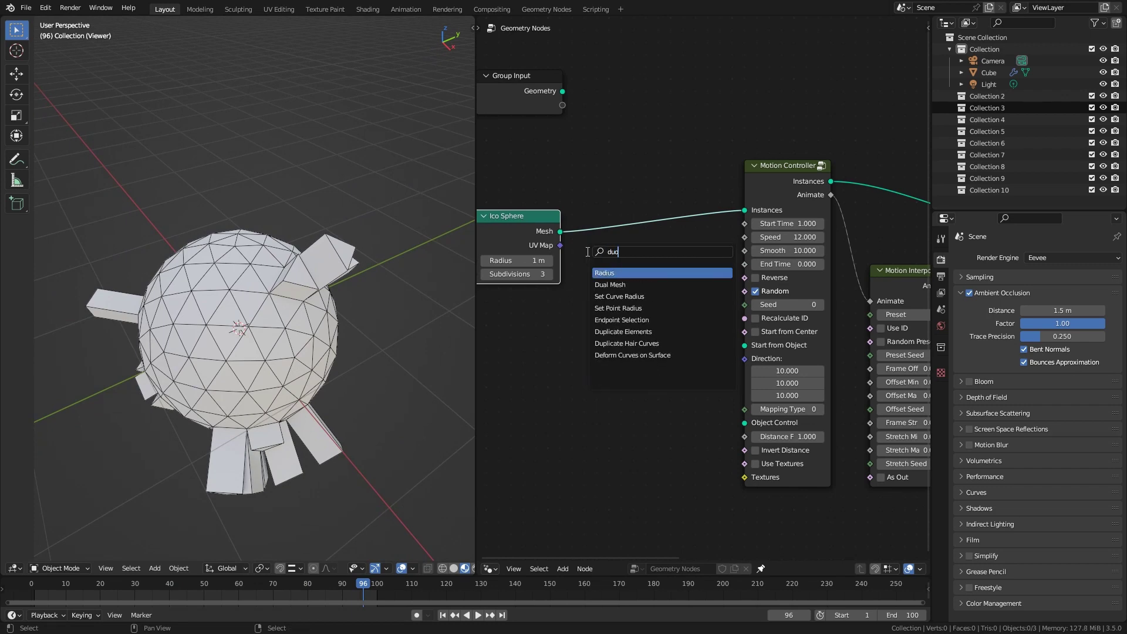
# Step: Insert a Dual Mesh node between the Ico Sphere and the Motion Controller
pyautogui.press('Down')
pyautogui.press('Return')
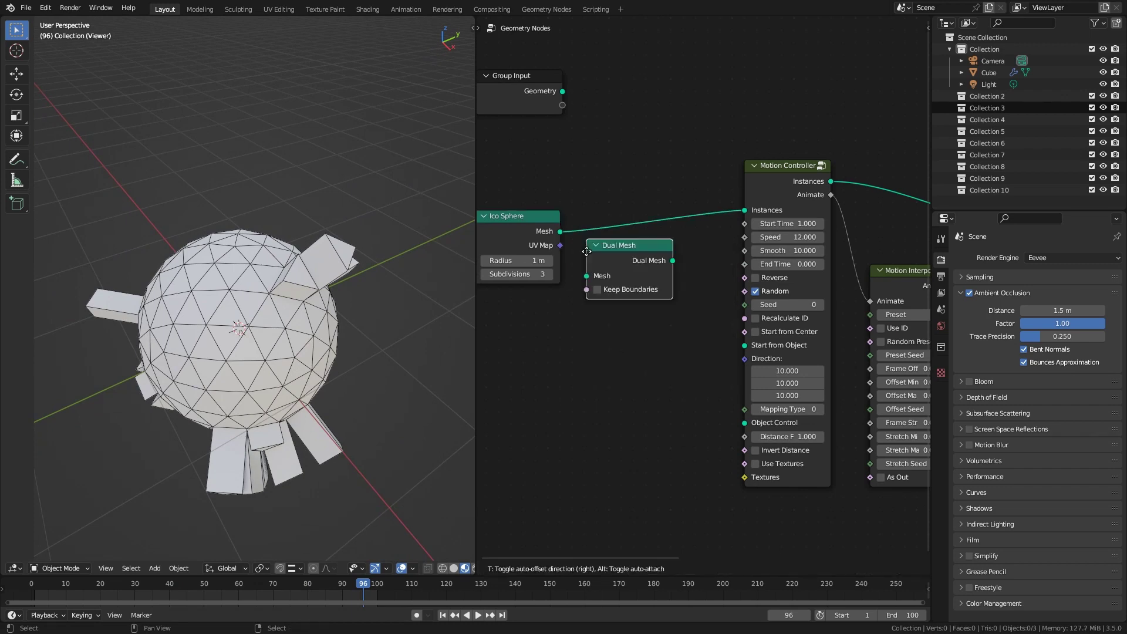
pyautogui.click(593, 223)
# Step: Scrub back to an early frame and orbit to inspect the hexagonal column extrusions
pyautogui.moveTo(312, 317); pyautogui.dragTo(267, 303, button='middle')
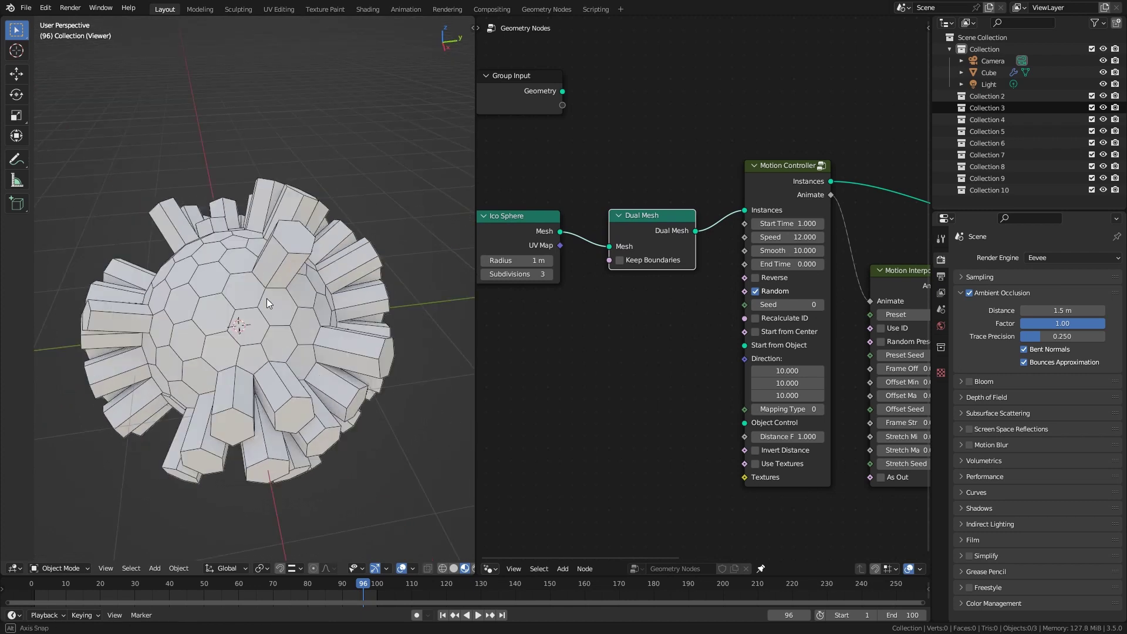
pyautogui.moveTo(309, 581); pyautogui.dragTo(47, 587)
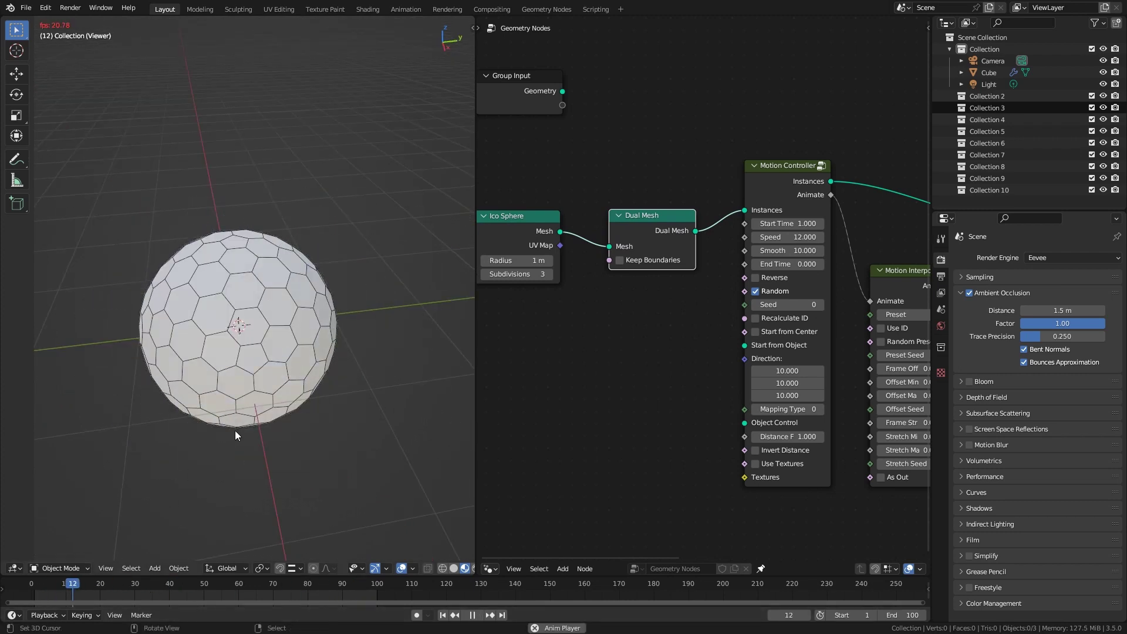
pyautogui.moveTo(236, 435)
pyautogui.mouseDown(button='middle')
pyautogui.moveTo(288, 367)
pyautogui.moveTo(346, 354)
pyautogui.mouseUp(button='middle')
pyautogui.moveTo(622, 356); pyautogui.dragTo(553, 330, button='middle')
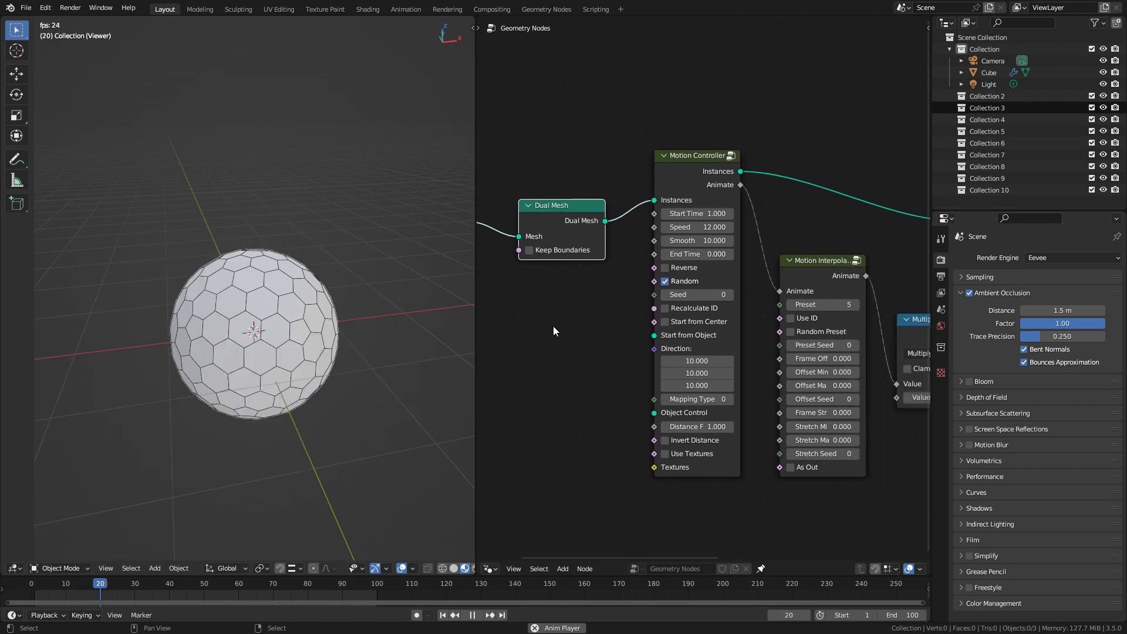
# Step: Enable Recalculate ID on the Motion Controller and jump back near the animation start
pyautogui.click(683, 280)
pyautogui.click(706, 308)
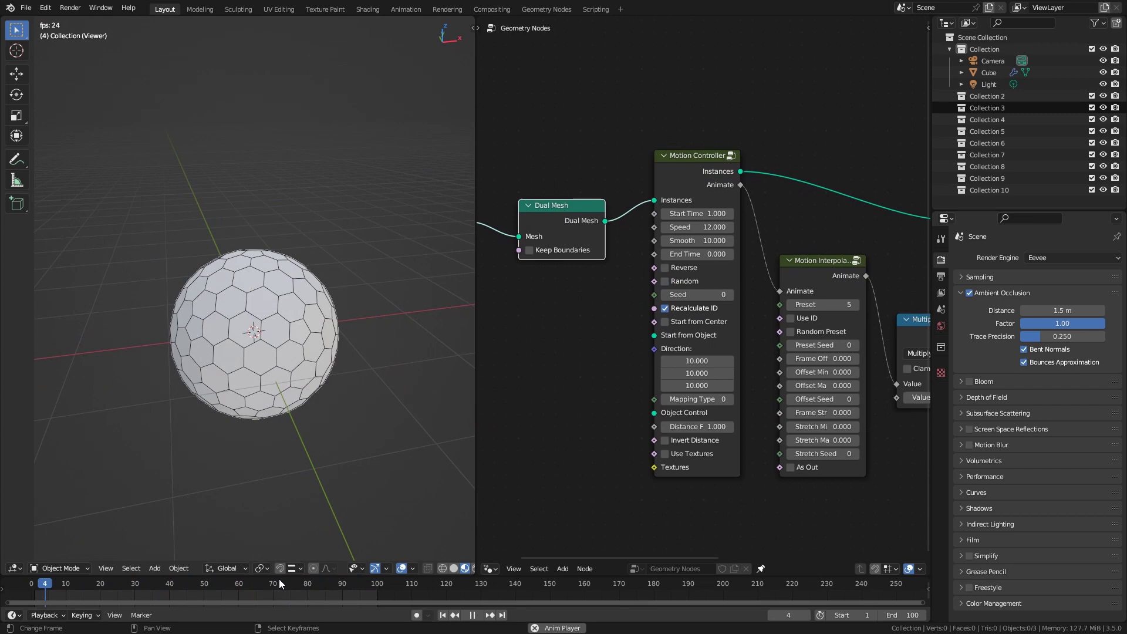
pyautogui.moveTo(283, 465); pyautogui.dragTo(230, 554, button='middle')
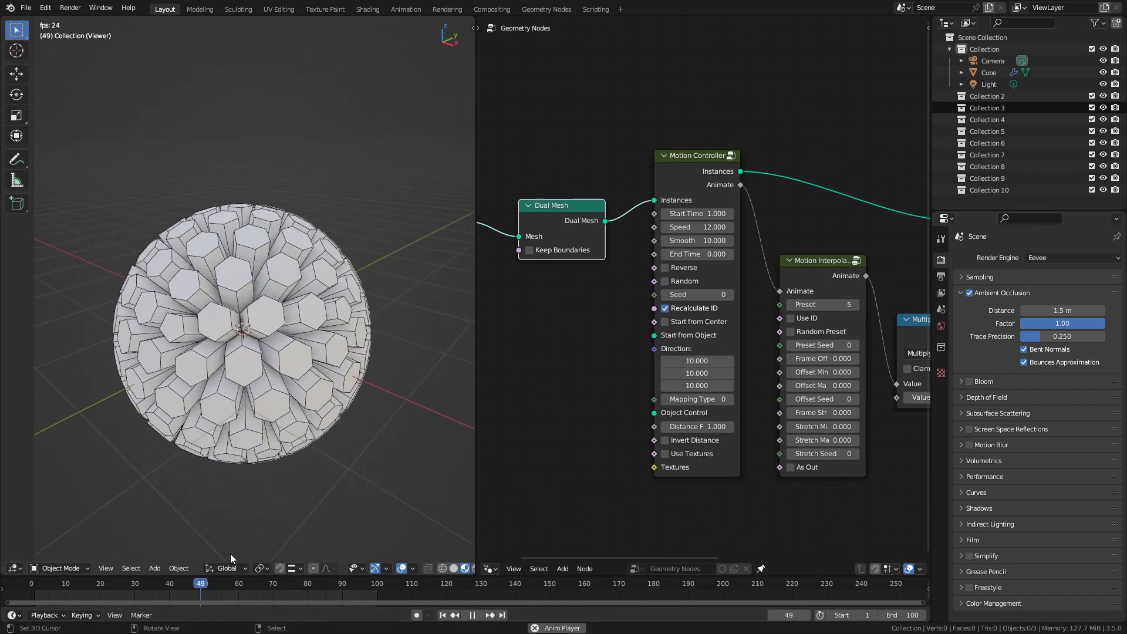
# Step: Replay the scattered hex-column extrusions, then maximize the node editor to the full window
pyautogui.hotkey('shift', 'Left')
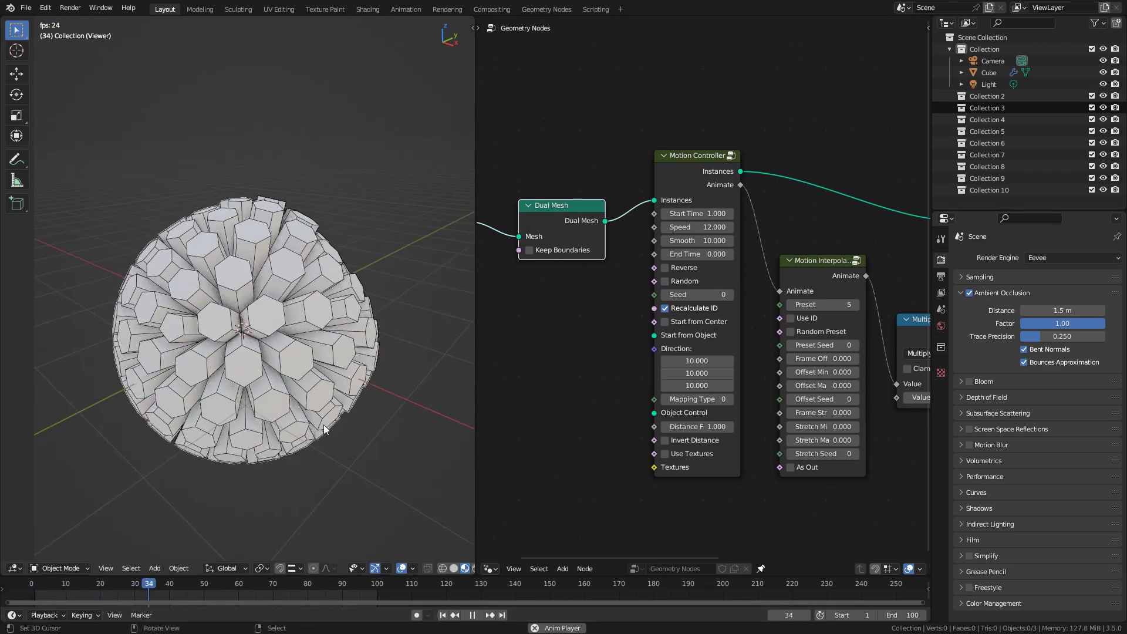
pyautogui.moveTo(340, 390); pyautogui.dragTo(355, 385, button='middle')
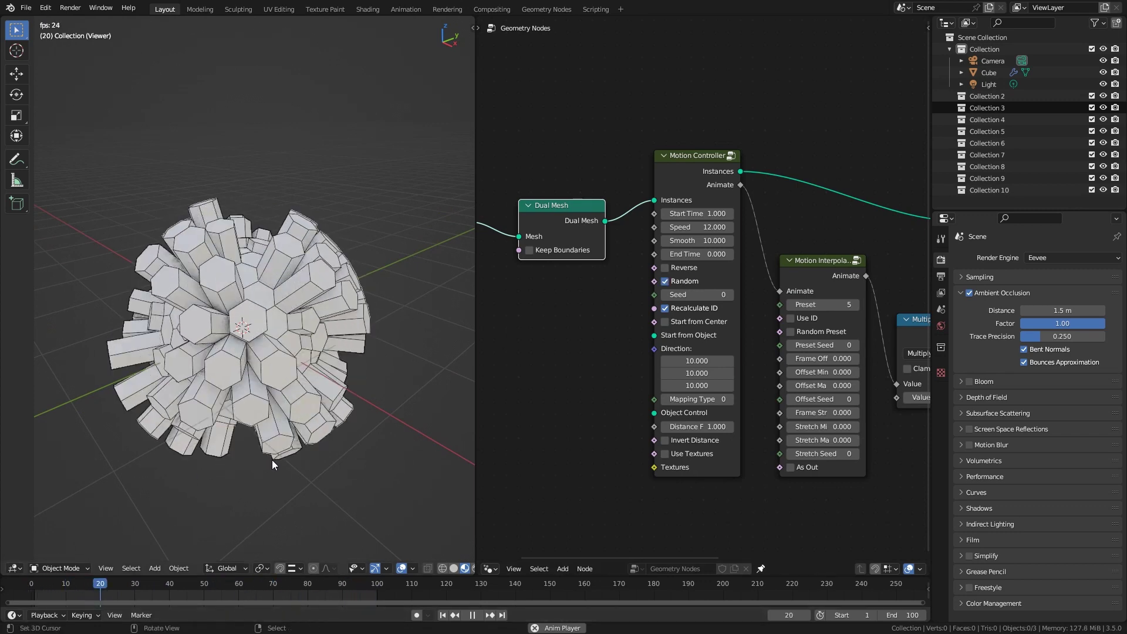
pyautogui.hotkey('shift', 'Left')
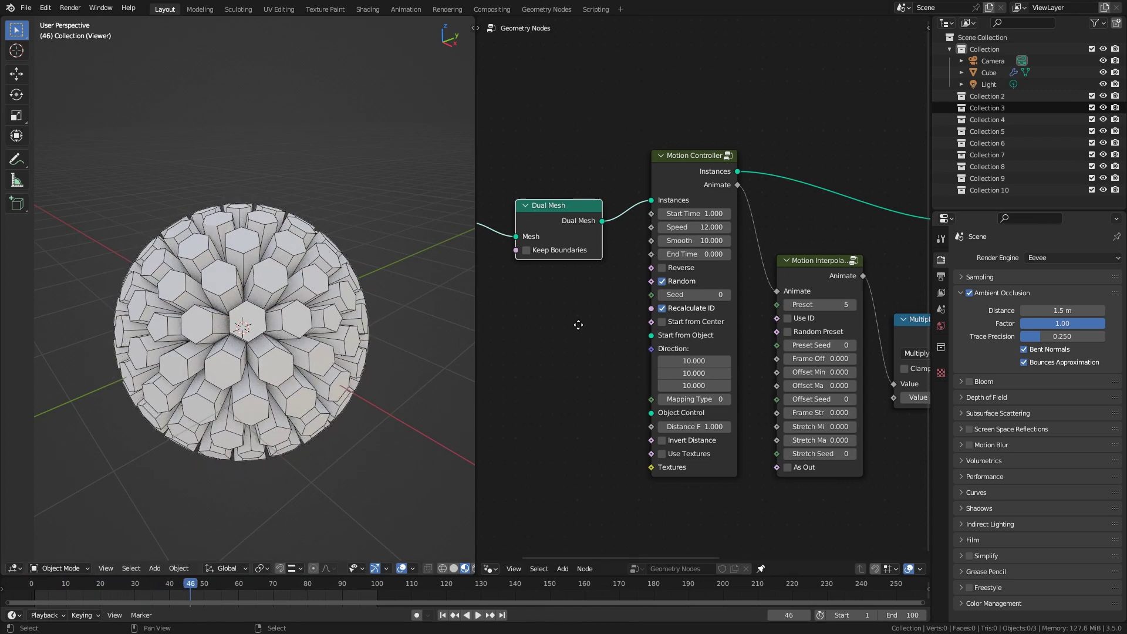
pyautogui.moveTo(675, 388); pyautogui.dragTo(549, 382, button='middle')
pyautogui.hotkey('ctrl', 'space')
# Step: Delete the Set Material node and rearrange the Viewer, Group Output, Extrude Mesh and Multiply nodes
pyautogui.moveTo(810, 277); pyautogui.dragTo(702, 300, button='middle')
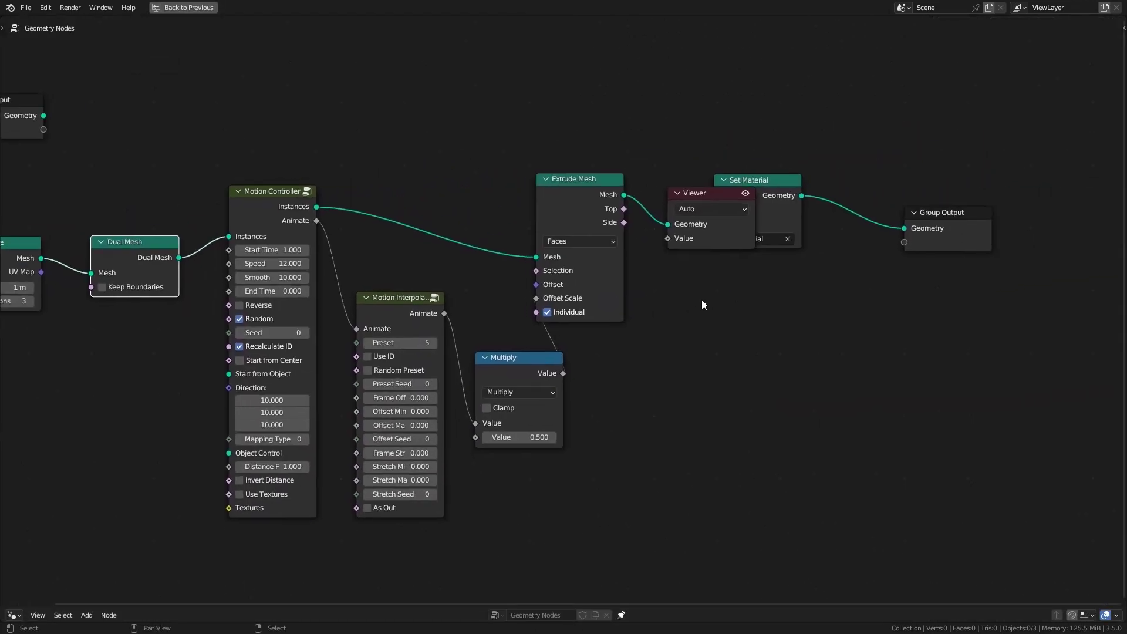
pyautogui.moveTo(776, 198); pyautogui.dragTo(911, 170)
pyautogui.press('x')
pyautogui.moveTo(702, 188); pyautogui.dragTo(868, 180)
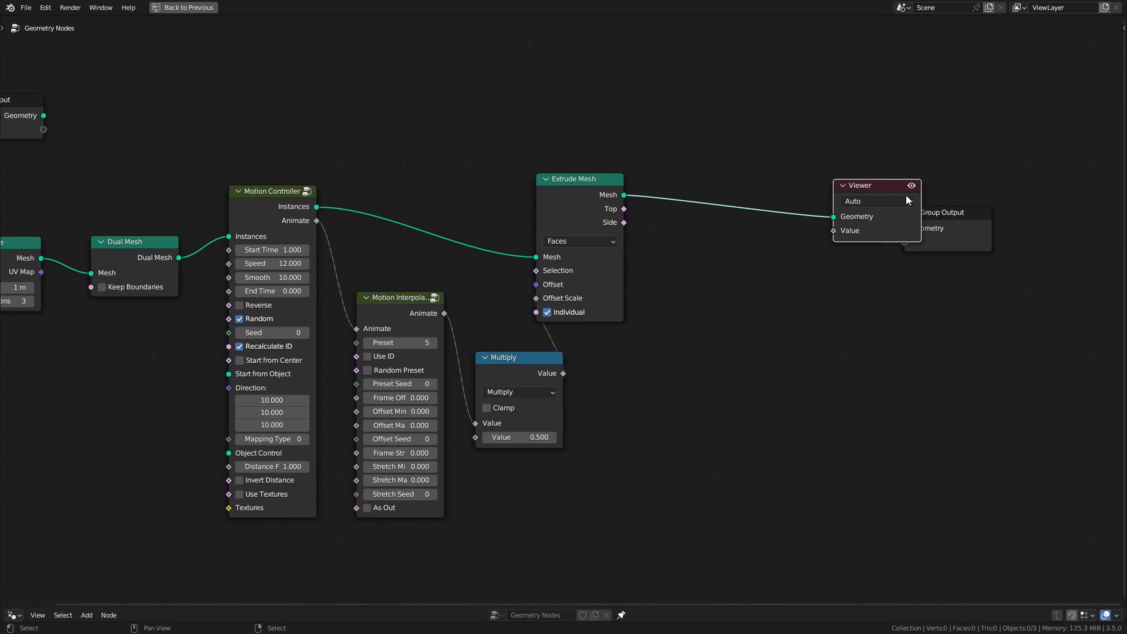
pyautogui.moveTo(952, 225); pyautogui.dragTo(1062, 204)
pyautogui.moveTo(882, 192); pyautogui.dragTo(986, 167)
pyautogui.moveTo(726, 190); pyautogui.dragTo(771, 189, button='middle')
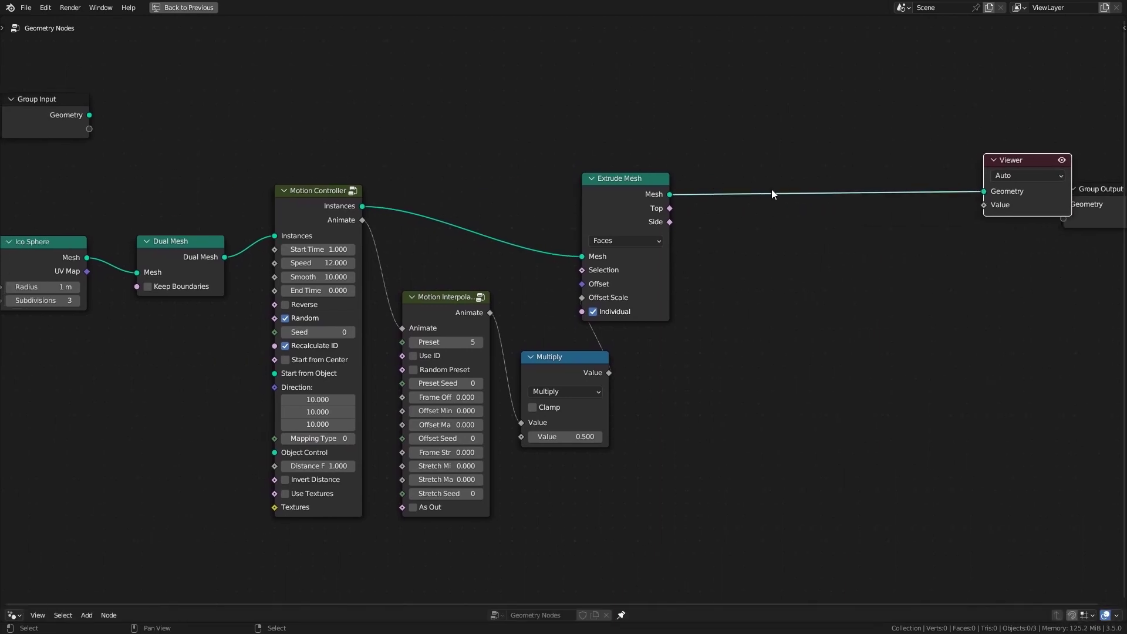
pyautogui.moveTo(631, 204); pyautogui.dragTo(655, 180)
pyautogui.moveTo(578, 357); pyautogui.dragTo(569, 325)
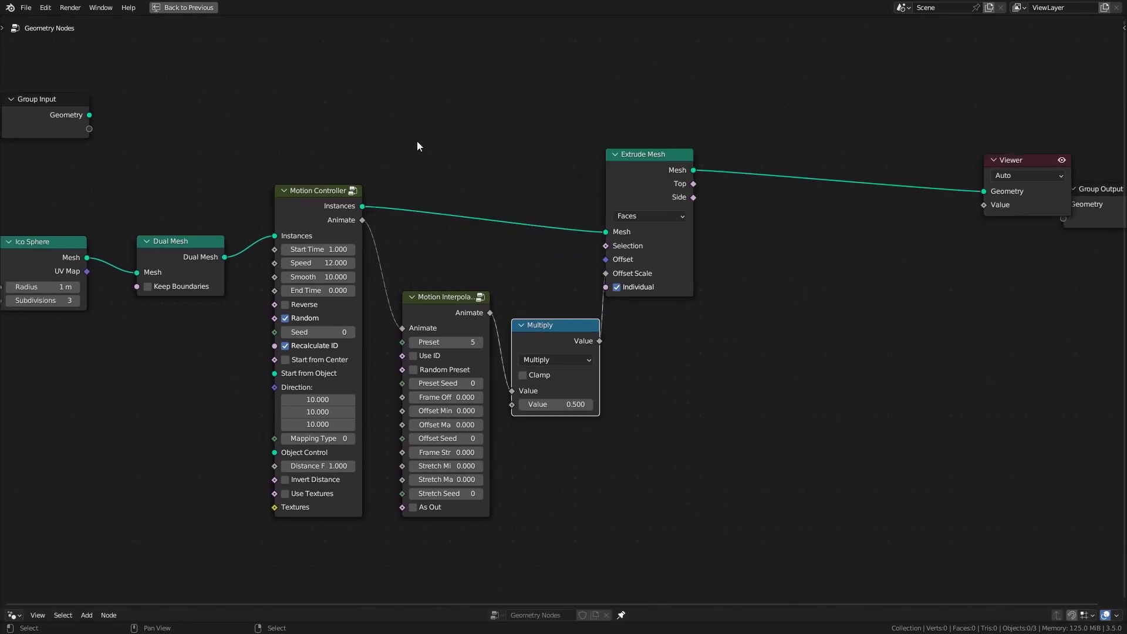
# Step: Duplicate the four animation nodes and feed the first Extrude Mesh into the copied Motion Controller
pyautogui.moveTo(297, 137); pyautogui.dragTo(610, 355)
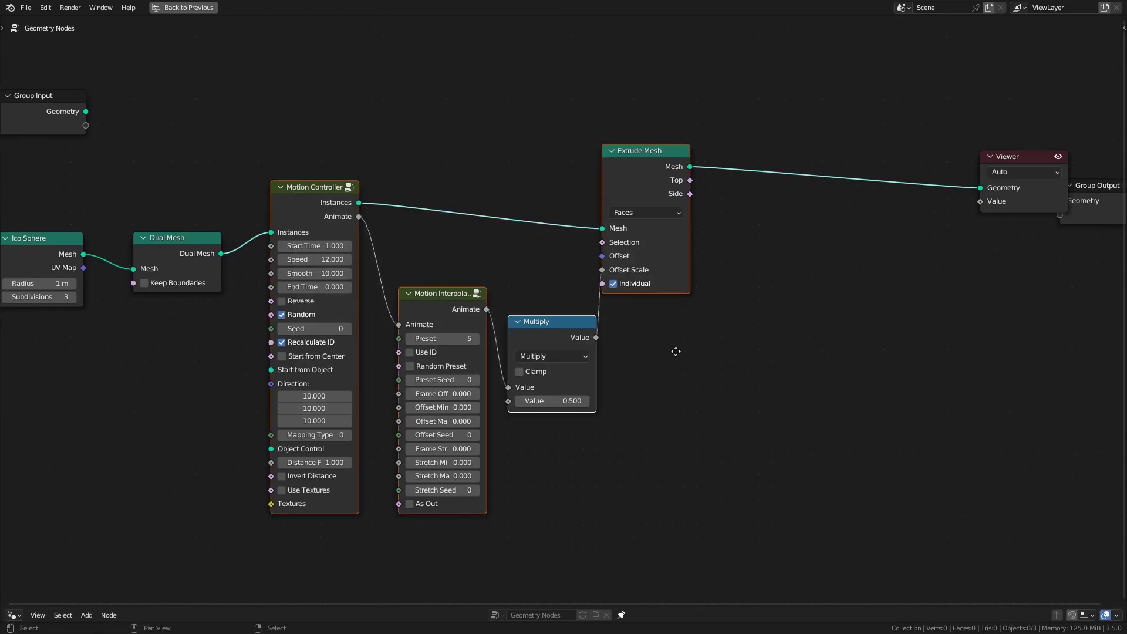
pyautogui.moveTo(674, 350); pyautogui.dragTo(659, 302, button='middle')
pyautogui.hotkey('shift', 'd')
pyautogui.click(977, 425)
pyautogui.moveTo(821, 333); pyautogui.dragTo(741, 336, button='middle')
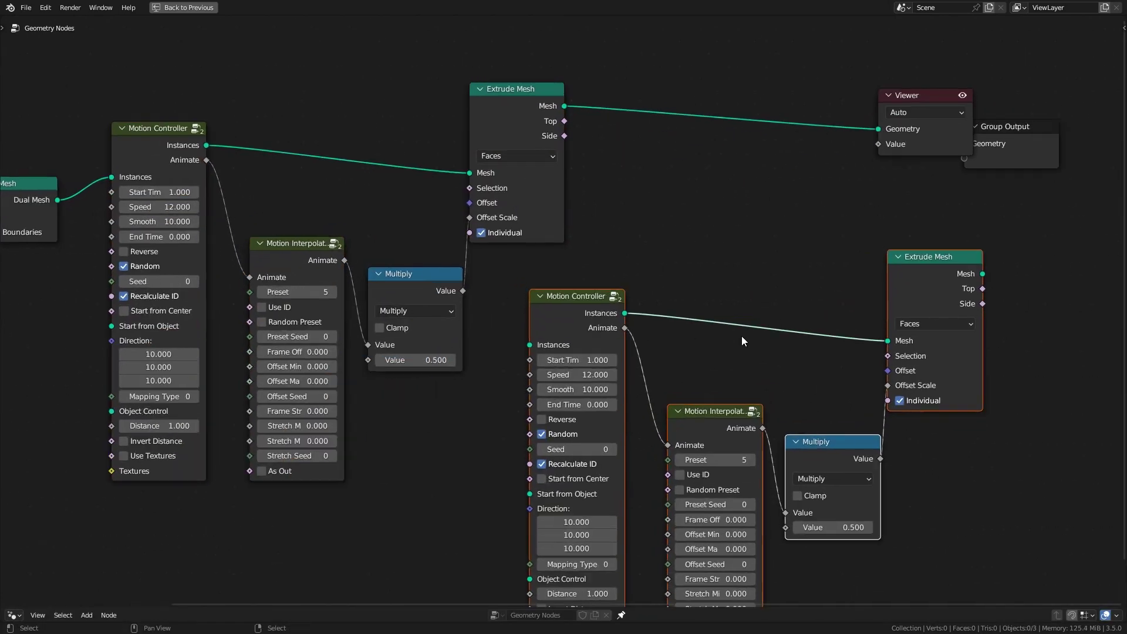
pyautogui.scroll(1, 646, 235)
pyautogui.moveTo(565, 89)
pyautogui.mouseDown()
pyautogui.moveTo(525, 347)
pyautogui.moveTo(636, 178)
pyautogui.moveTo(622, 167)
pyautogui.mouseUp()
# Step: Arrange the duplicated Motion Controller, Extrude Mesh, Motion Interpolation and Multiply nodes
pyautogui.moveTo(916, 293); pyautogui.dragTo(763, 281, button='middle')
pyautogui.scroll(1, 763, 282)
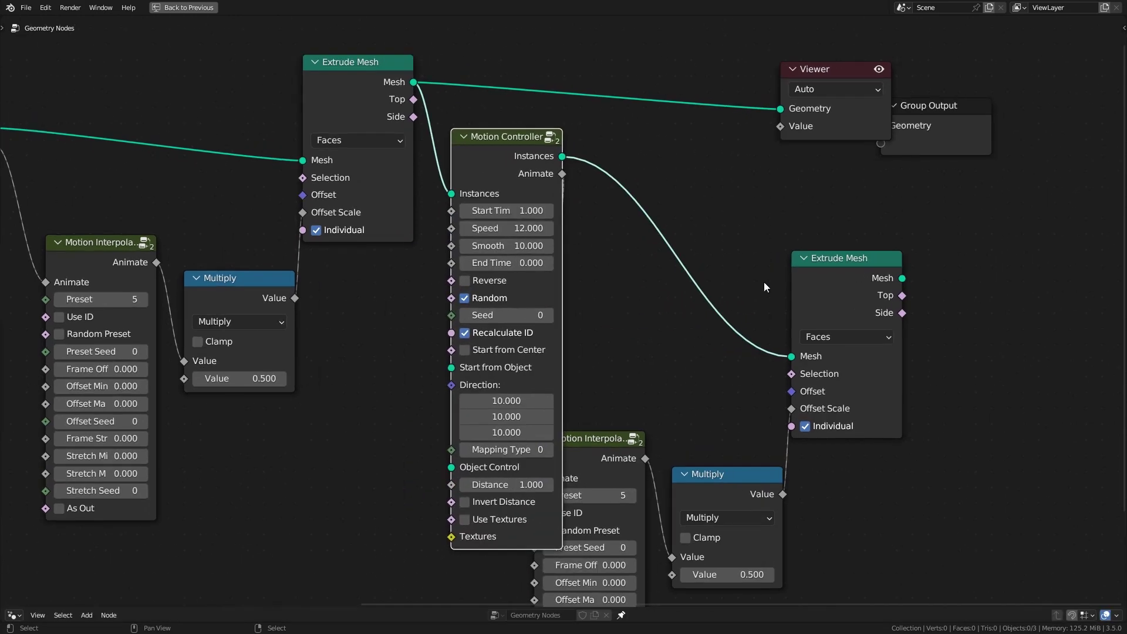
pyautogui.moveTo(822, 257); pyautogui.dragTo(868, 194)
pyautogui.moveTo(590, 476); pyautogui.dragTo(650, 345)
pyautogui.moveTo(728, 475)
pyautogui.mouseDown()
pyautogui.moveTo(789, 365)
pyautogui.moveTo(792, 322)
pyautogui.mouseUp()
pyautogui.scroll(-2, 734, 270)
pyautogui.moveTo(811, 251); pyautogui.dragTo(809, 246)
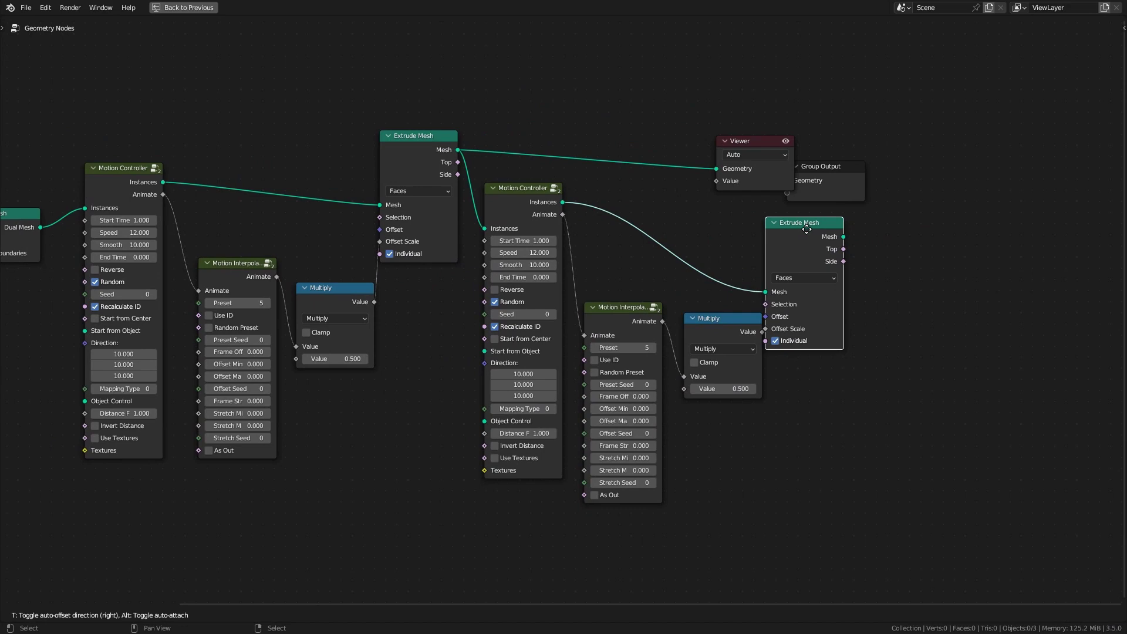
# Step: Preview the second Extrude Mesh in the Viewer and tidy the output nodes around it
pyautogui.keyDown('ctrl'); pyautogui.keyDown('shift'); pyautogui.click(819, 230); pyautogui.keyUp('shift'); pyautogui.keyUp('ctrl')
pyautogui.moveTo(761, 150); pyautogui.dragTo(988, 151)
pyautogui.moveTo(828, 170)
pyautogui.mouseDown()
pyautogui.moveTo(906, 155)
pyautogui.moveTo(931, 105)
pyautogui.mouseUp()
pyautogui.moveTo(805, 251); pyautogui.dragTo(854, 173)
pyautogui.keyDown('ctrl'); pyautogui.hscroll(-1, 763, 205); pyautogui.keyUp('ctrl')
pyautogui.keyDown('ctrl'); pyautogui.hscroll(-3, 705, 235); pyautogui.keyUp('ctrl')
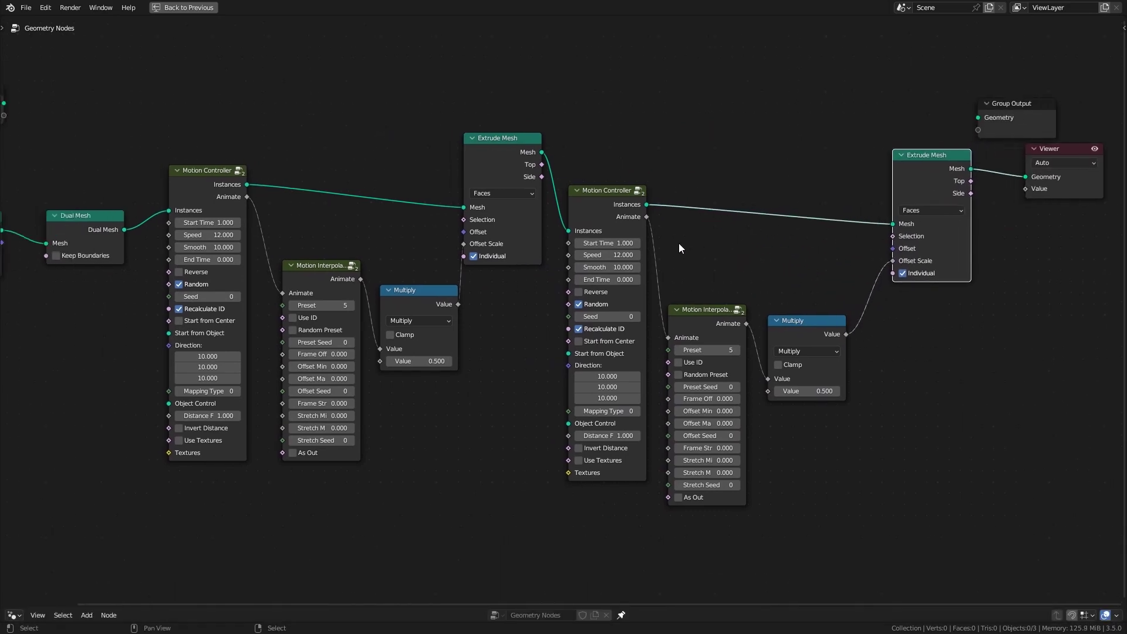
pyautogui.moveTo(810, 324); pyautogui.dragTo(819, 272)
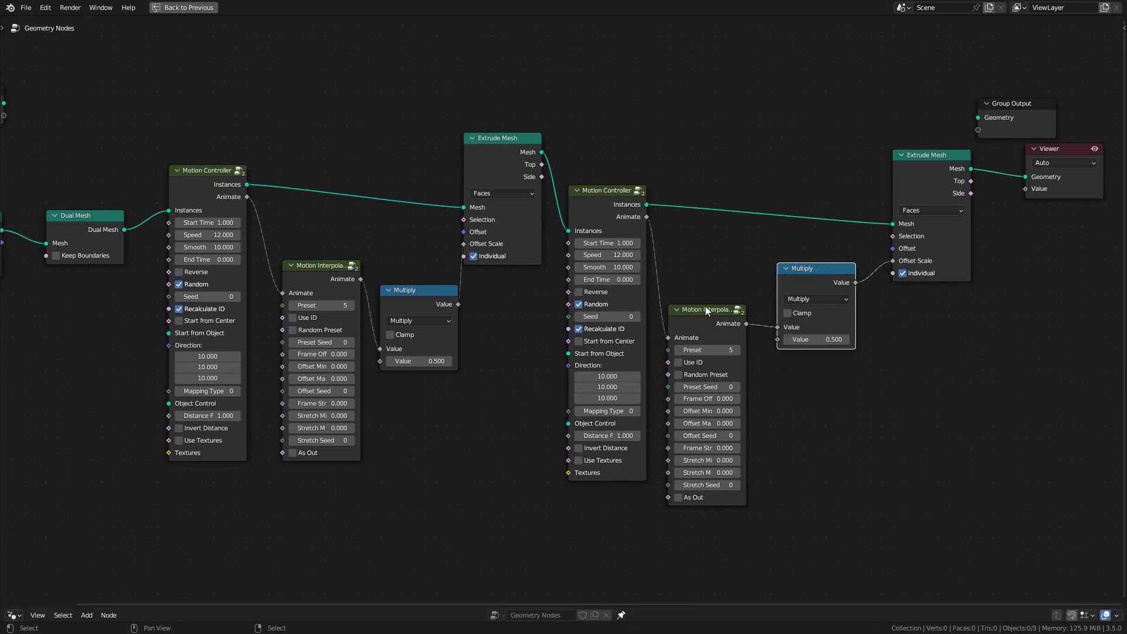
# Step: Link the first Extrude Mesh Top output into the second Extrude Mesh Selection, then restore the layout
pyautogui.moveTo(693, 311); pyautogui.dragTo(702, 254)
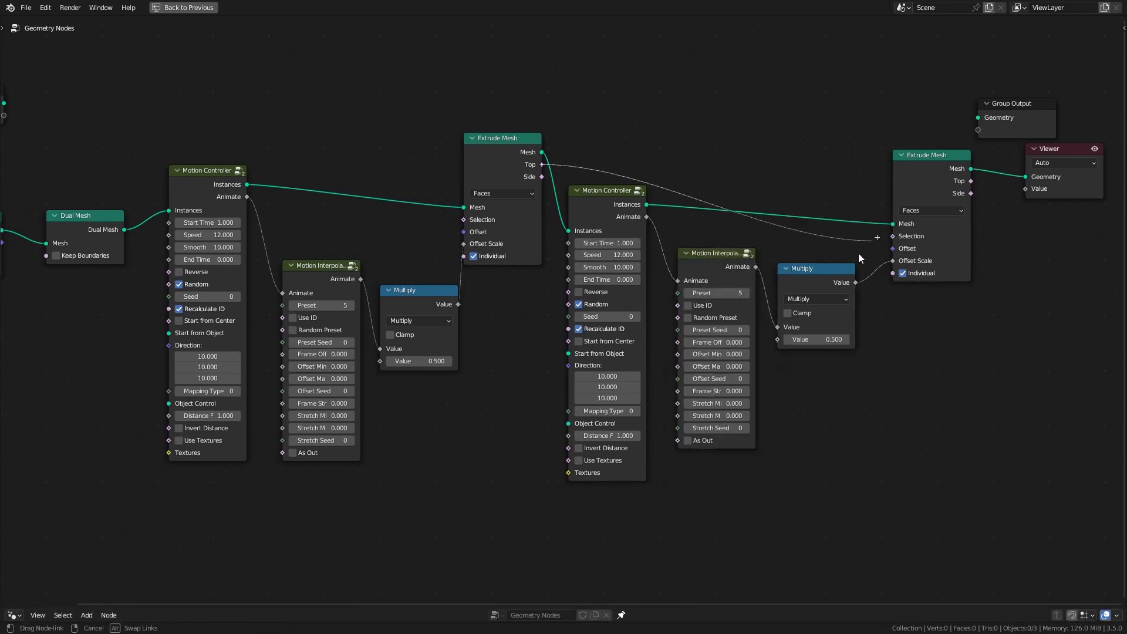
pyautogui.moveTo(894, 239); pyautogui.dragTo(893, 239)
pyautogui.moveTo(628, 188); pyautogui.dragTo(665, 213, button='middle')
pyautogui.moveTo(665, 213); pyautogui.dragTo(658, 246)
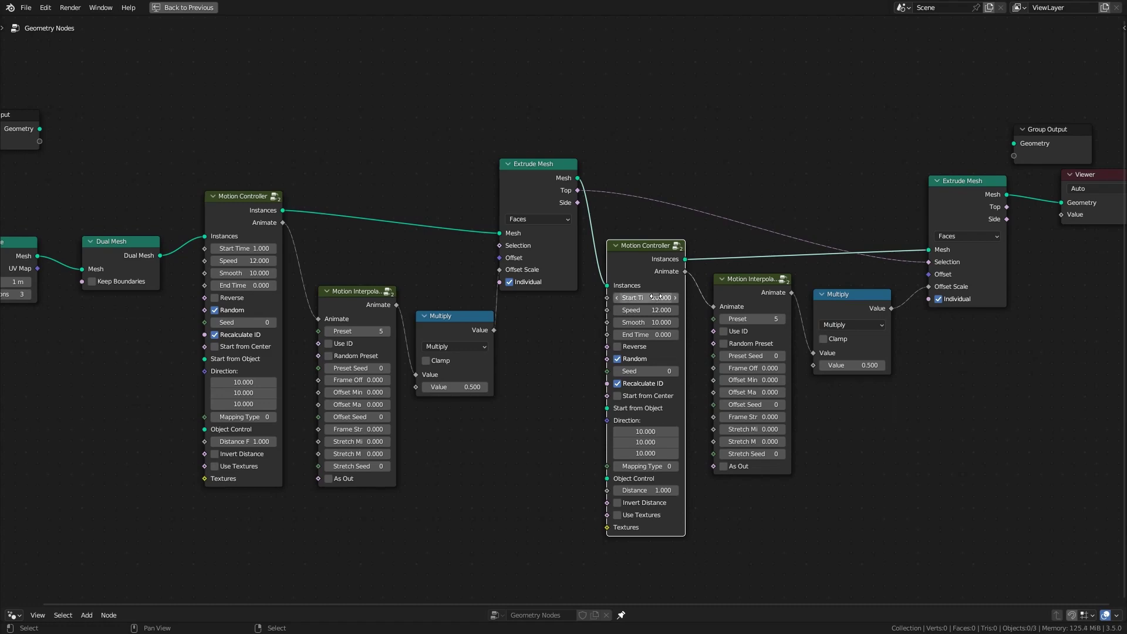
pyautogui.hotkey('ctrl', 'space')
pyautogui.moveTo(698, 361); pyautogui.dragTo(803, 366, button='middle')
# Step: Rewind to the first frame and play the two-stage hex-column extrusion
pyautogui.moveTo(561, 292); pyautogui.dragTo(612, 294, button='middle')
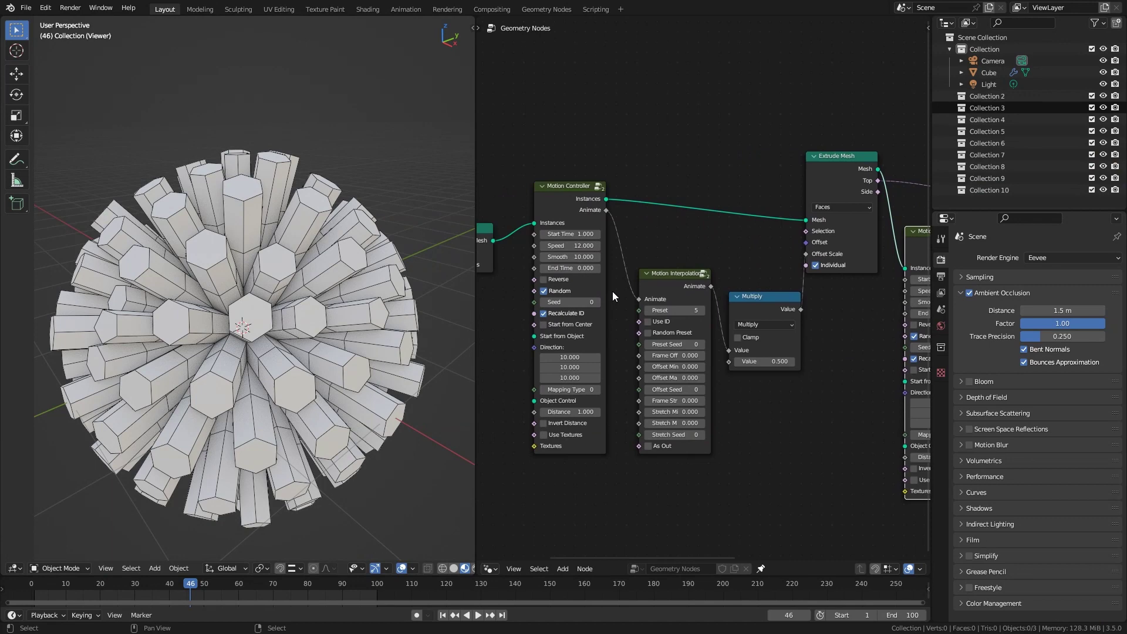
pyautogui.moveTo(184, 582); pyautogui.dragTo(23, 590)
pyautogui.press('space')
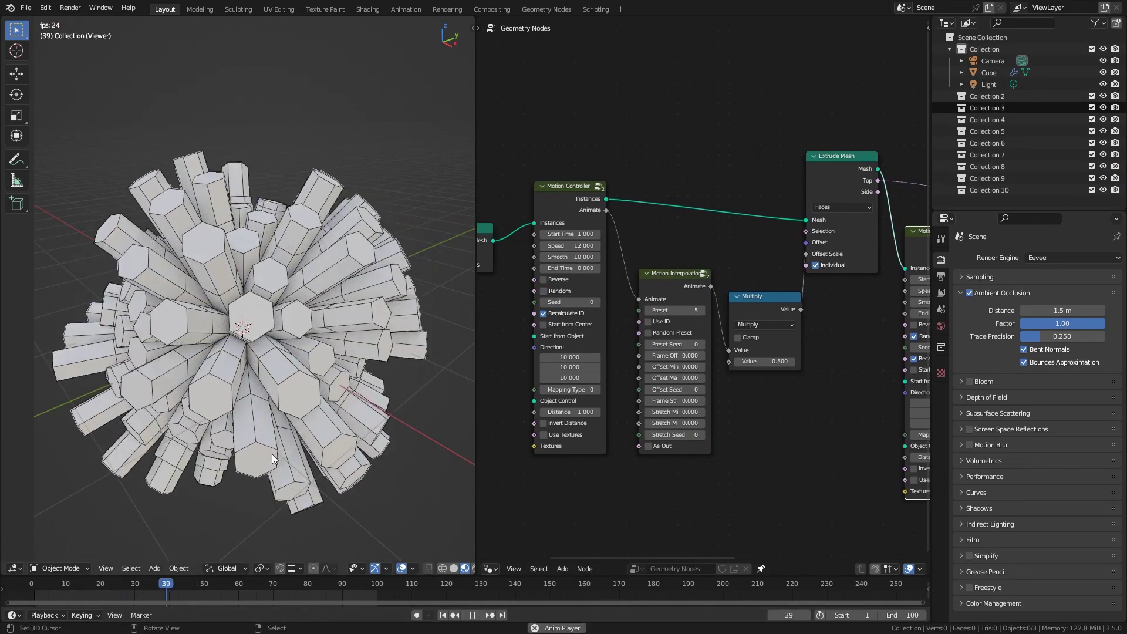
pyautogui.moveTo(239, 587); pyautogui.dragTo(31, 587)
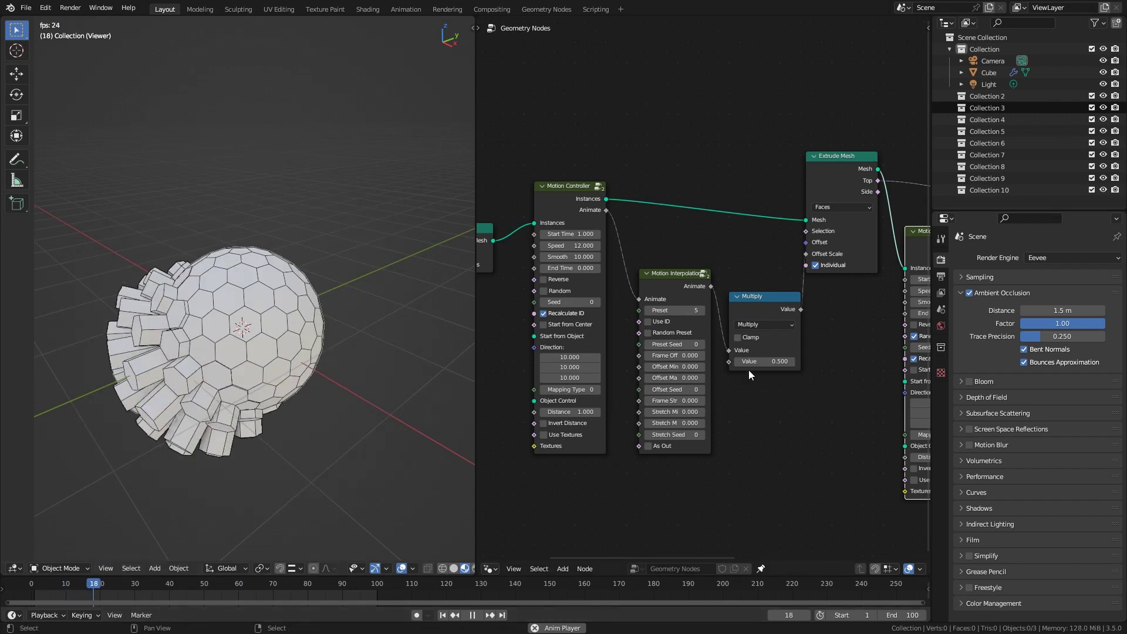
# Step: Set the second Motion Controller Start Time to 35, then undo to the earlier setup
pyautogui.moveTo(762, 402); pyautogui.dragTo(587, 407, button='middle')
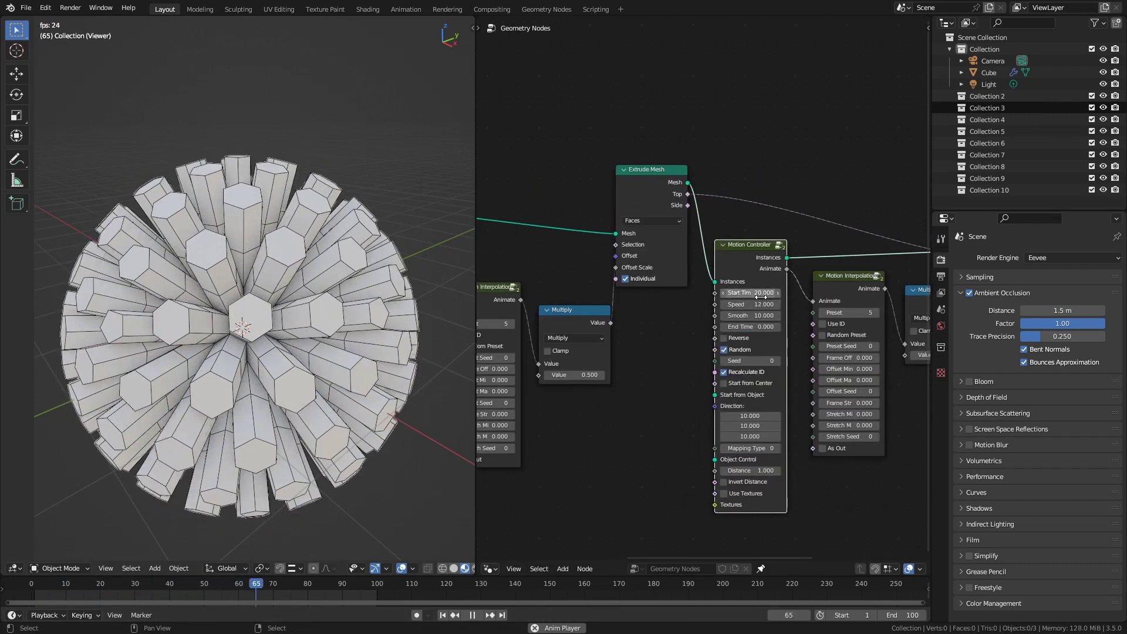
pyautogui.write('5')
pyautogui.press('Return')
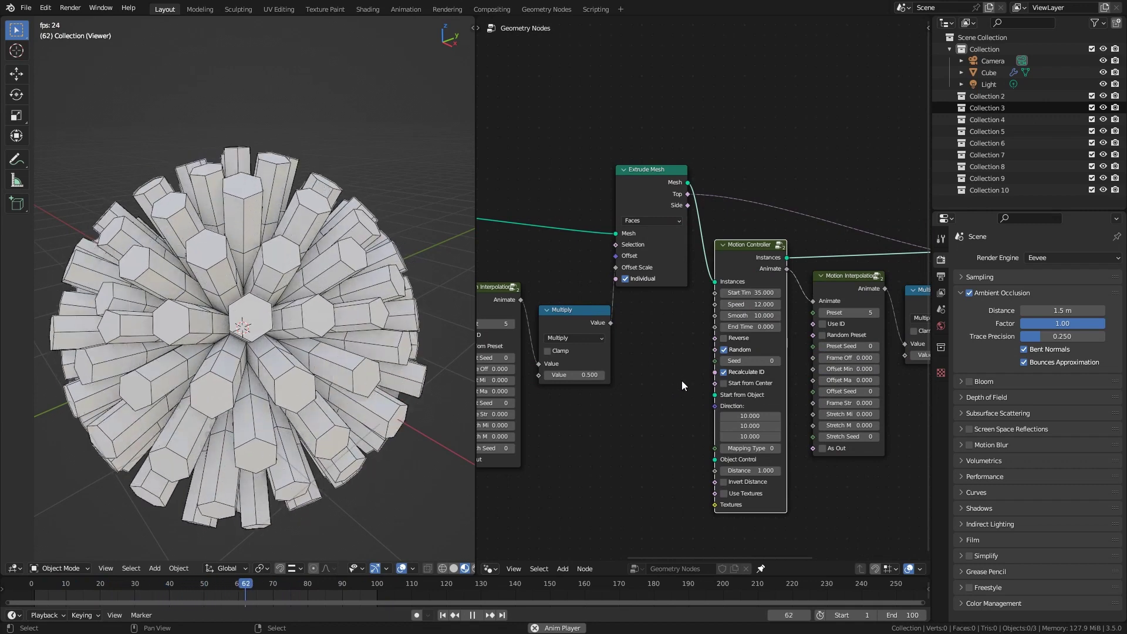
pyautogui.moveTo(211, 319); pyautogui.dragTo(235, 326, button='middle')
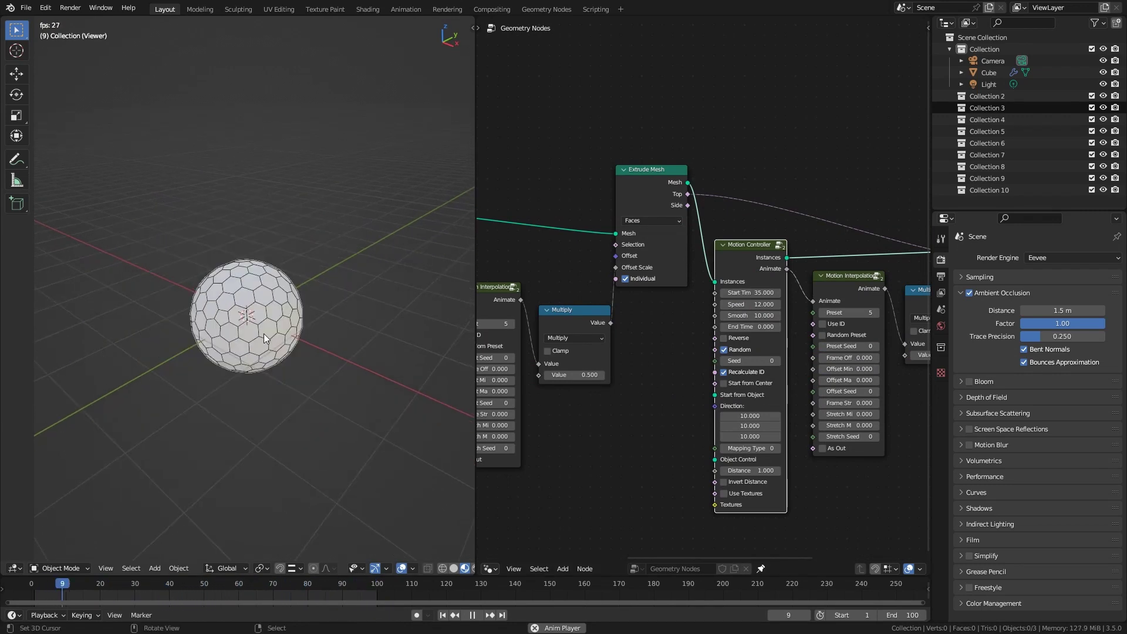
pyautogui.hotkey('ctrl', 'z')
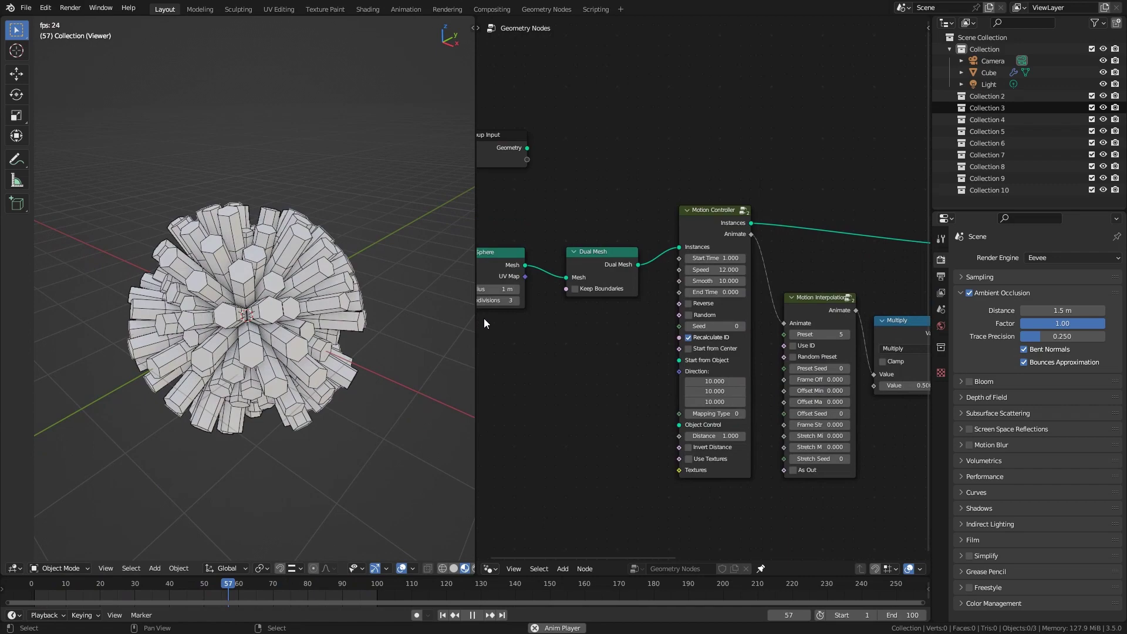
# Step: Set the Ico Sphere radius to 3 m, view the larger sphere, then undo
pyautogui.moveTo(576, 312); pyautogui.dragTo(649, 318, button='middle')
pyautogui.doubleClick(587, 291)
pyautogui.write('3')
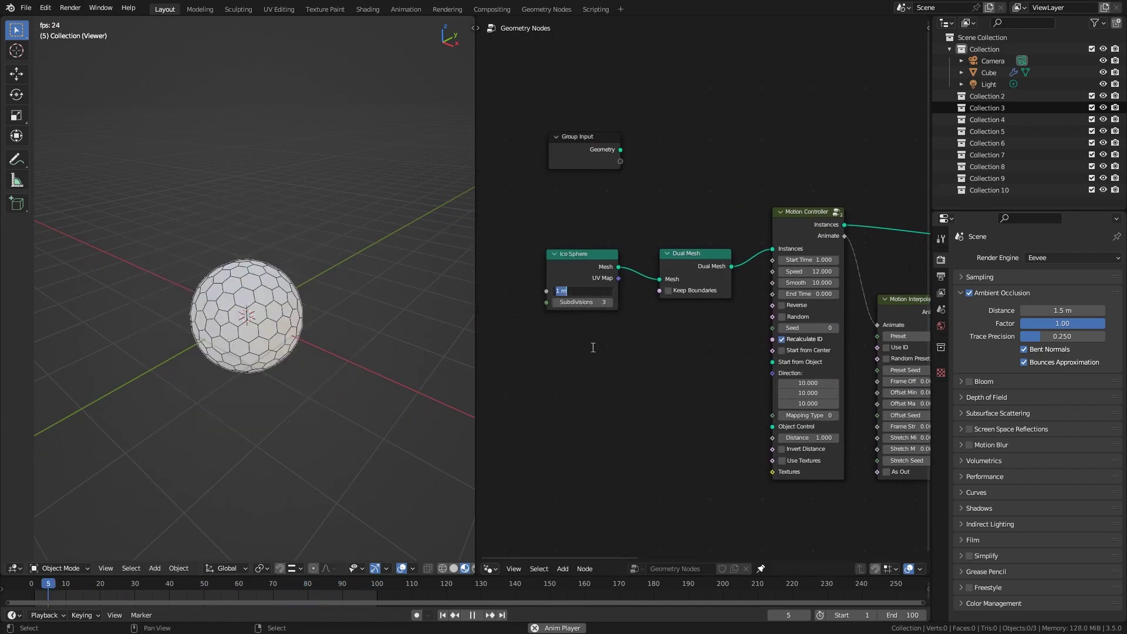
pyautogui.press('Return')
pyautogui.moveTo(343, 264)
pyautogui.keyDown('ctrl'); pyautogui.mouseDown(button='middle')
pyautogui.moveTo(343, 356)
pyautogui.moveTo(243, 296)
pyautogui.mouseUp(button='middle'); pyautogui.keyUp('ctrl')
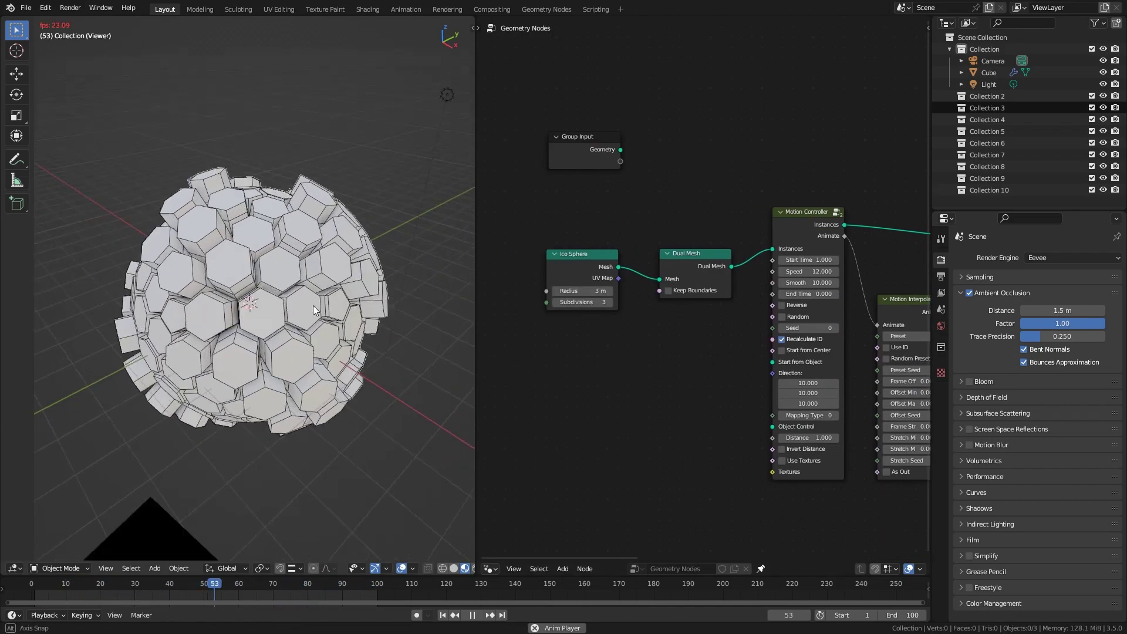
pyautogui.hotkey('ctrl', 'z')
pyautogui.hotkey('ctrl', 'z')
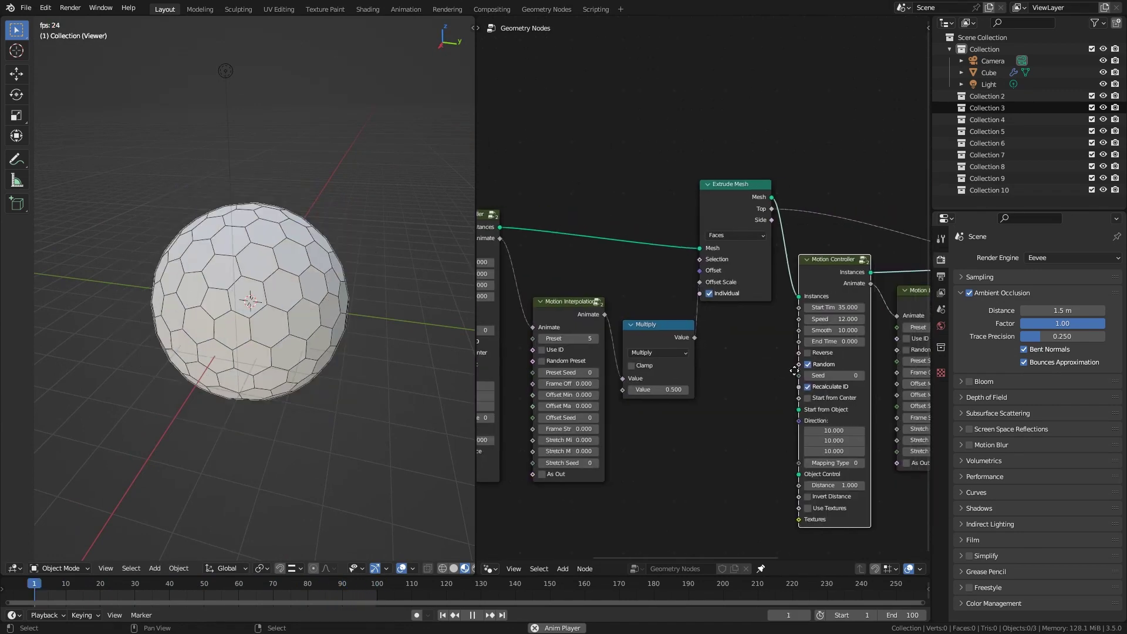